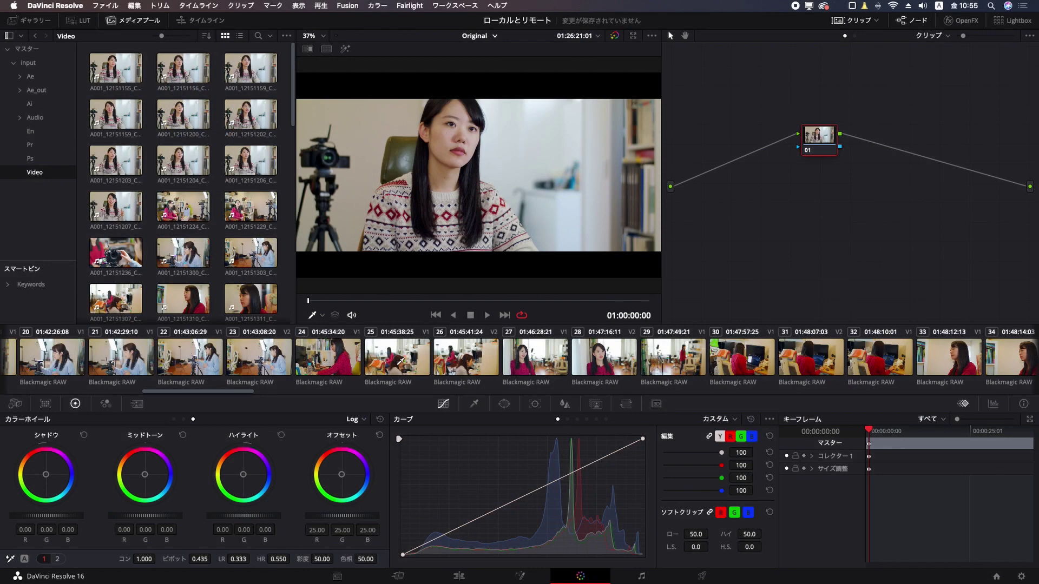
Step: Check the clip's grading and version options twice, closing them without changes
right_click(399, 360)
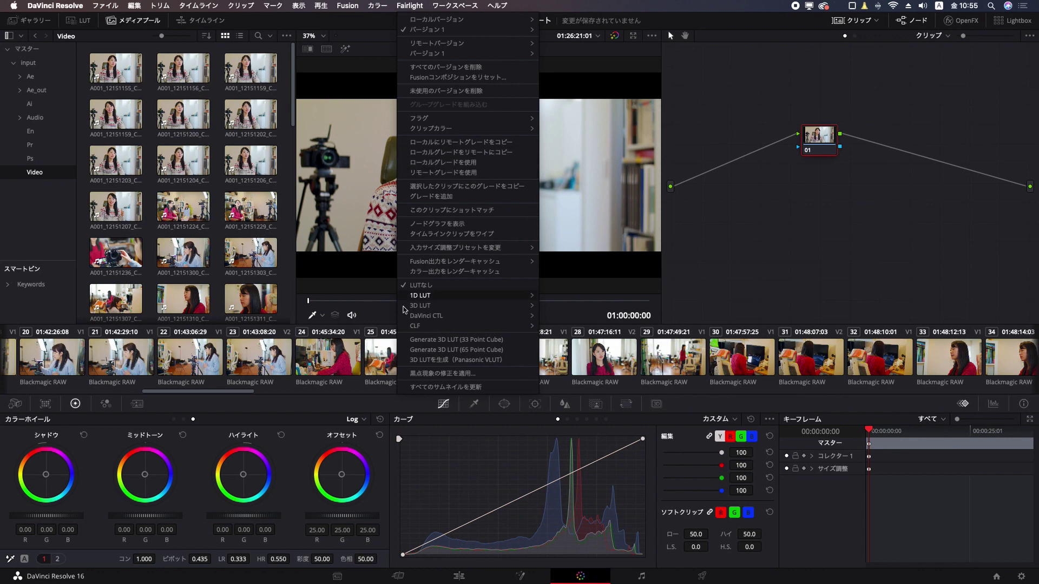
left_click(395, 351)
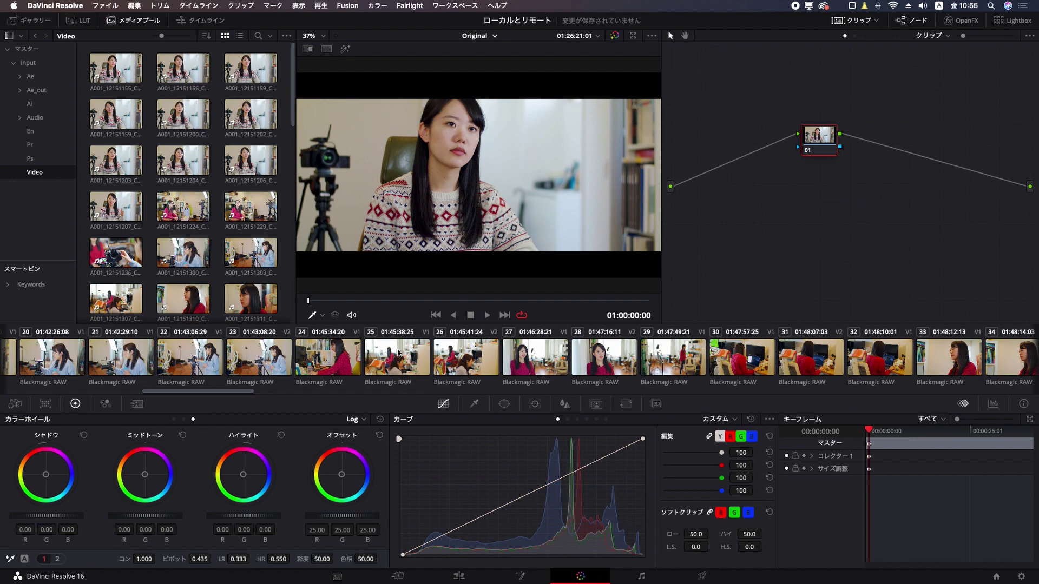
right_click(398, 353)
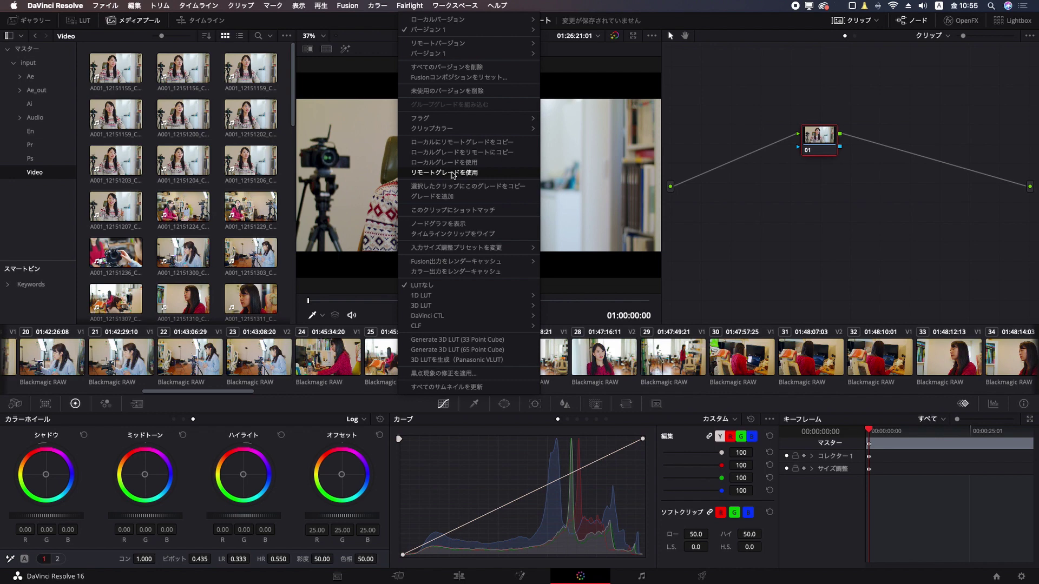
left_click(334, 359)
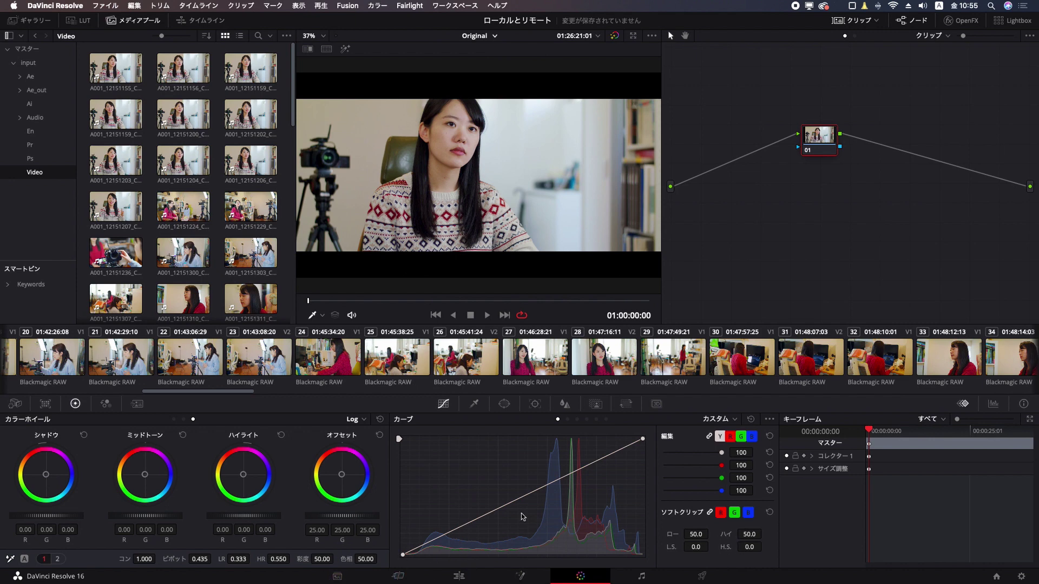
Step: Hide the Cut, Fusion and Fairlight pages via Workspace > Show Page and go to Edit
left_click(455, 6)
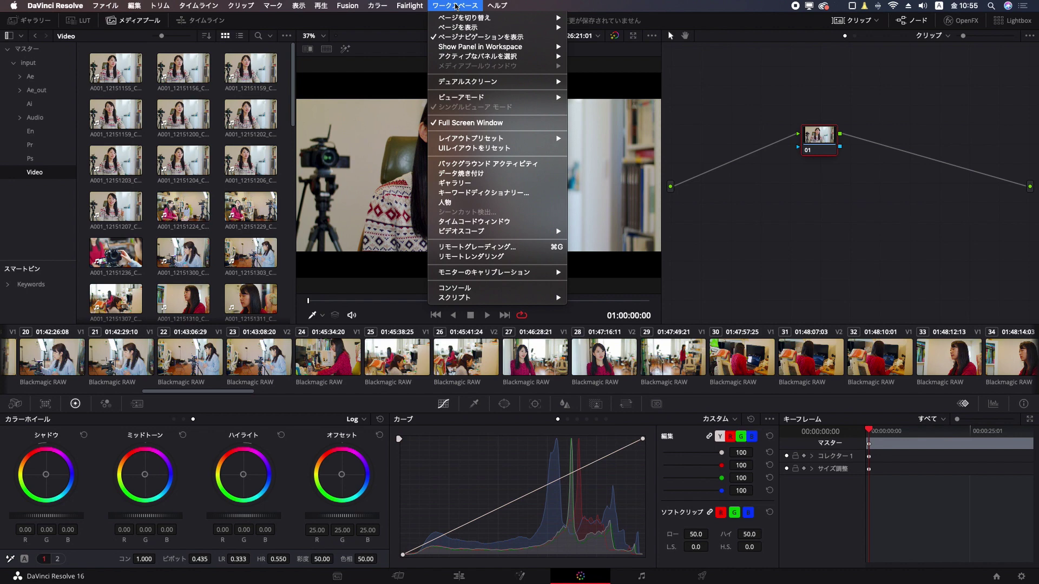
mouse_move(459, 28)
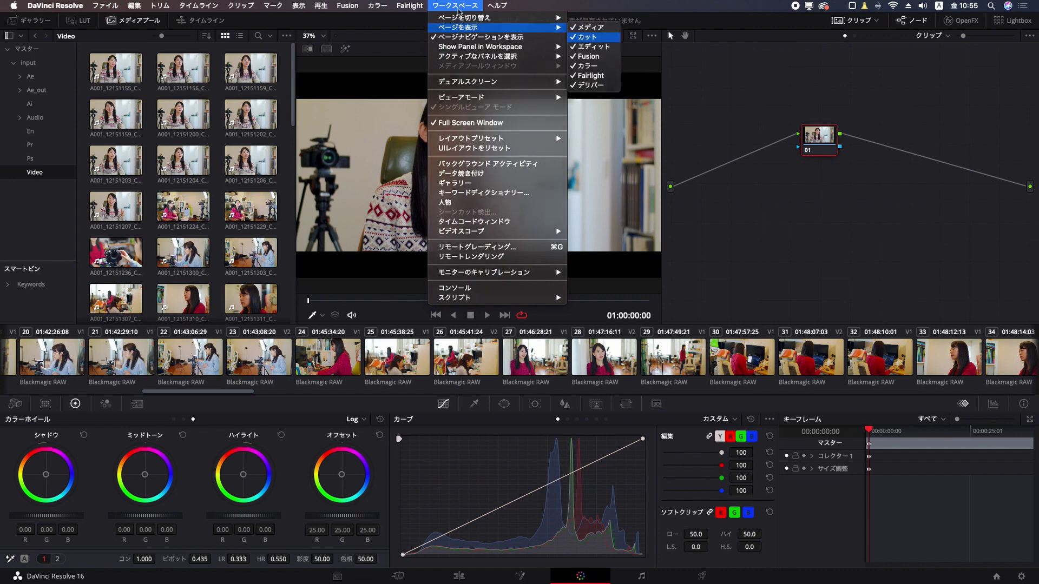
left_click(588, 36)
left_click(455, 6)
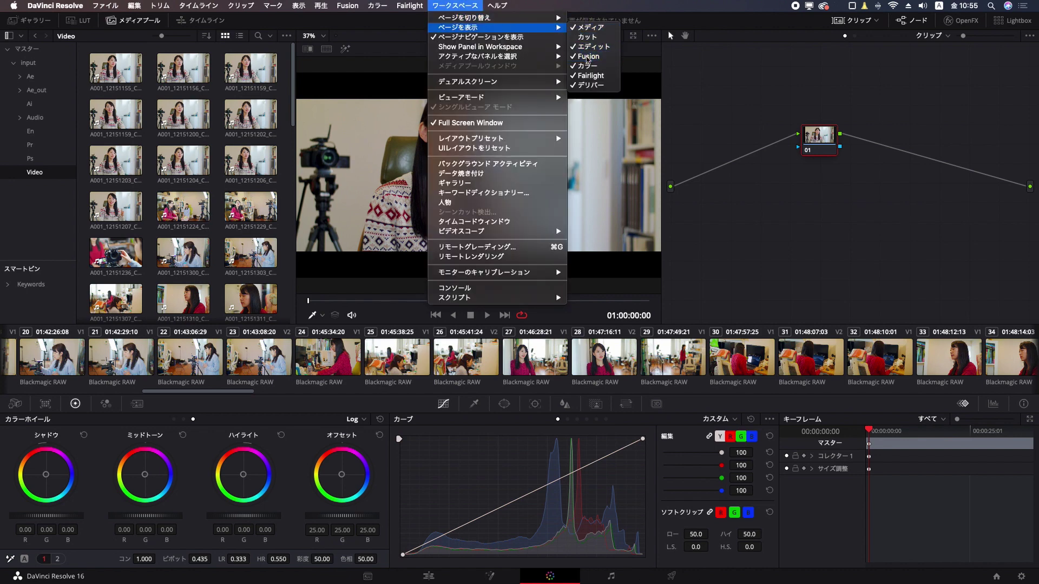
left_click(587, 57)
left_click(455, 5)
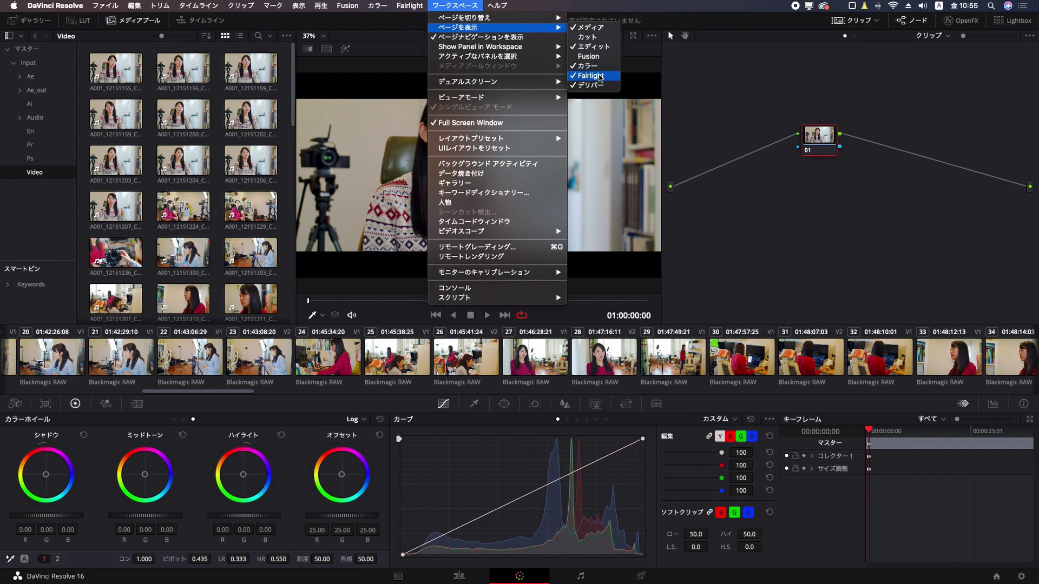
left_click(599, 78)
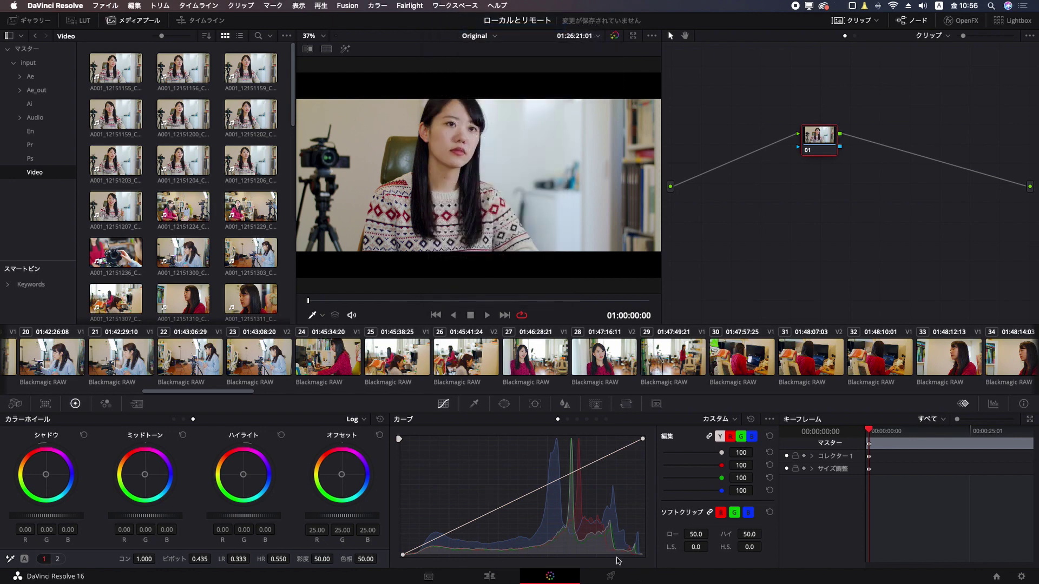
left_click(490, 577)
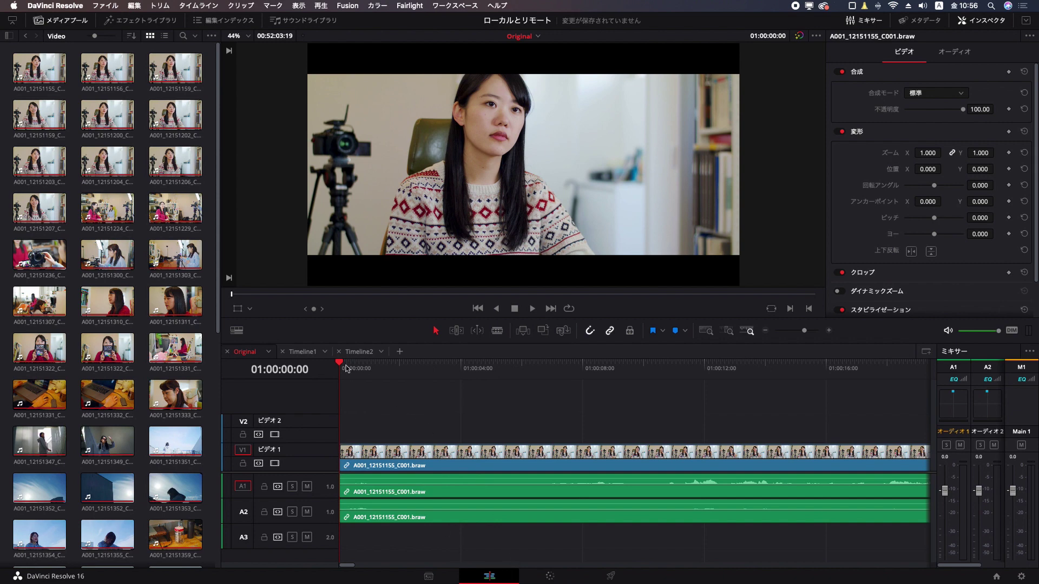
Step: On Timeline2, blade the interview clip at several frames and trim the ends
left_click(358, 353)
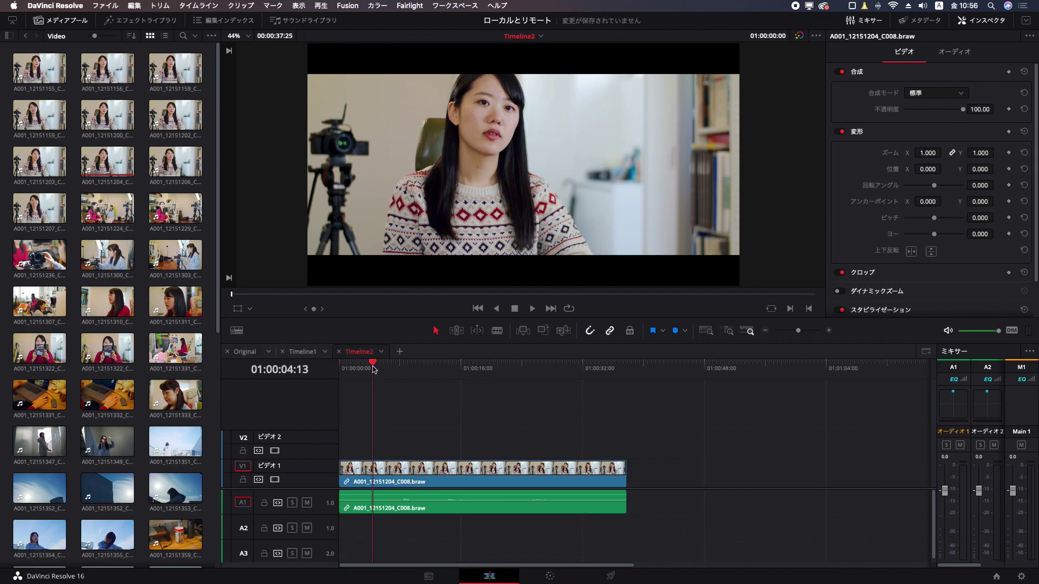
mouse_move(372, 370)
left_mouse_down()
mouse_move(362, 374)
mouse_move(476, 372)
left_mouse_up()
key("ctrl+b")
key("ctrl+shift+[")
key("ctrl+b")
key("ctrl+b")
key("ctrl+shift+[")
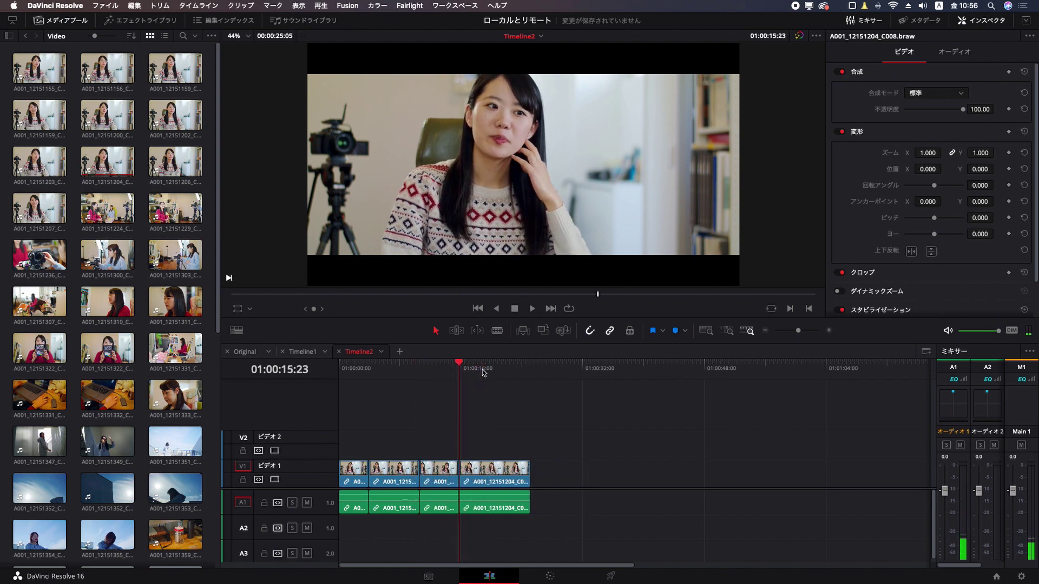
Step: Review the four cut pieces from the timeline start, then go to the Color page
left_click_drag(357, 371, 487, 372)
left_click(339, 372)
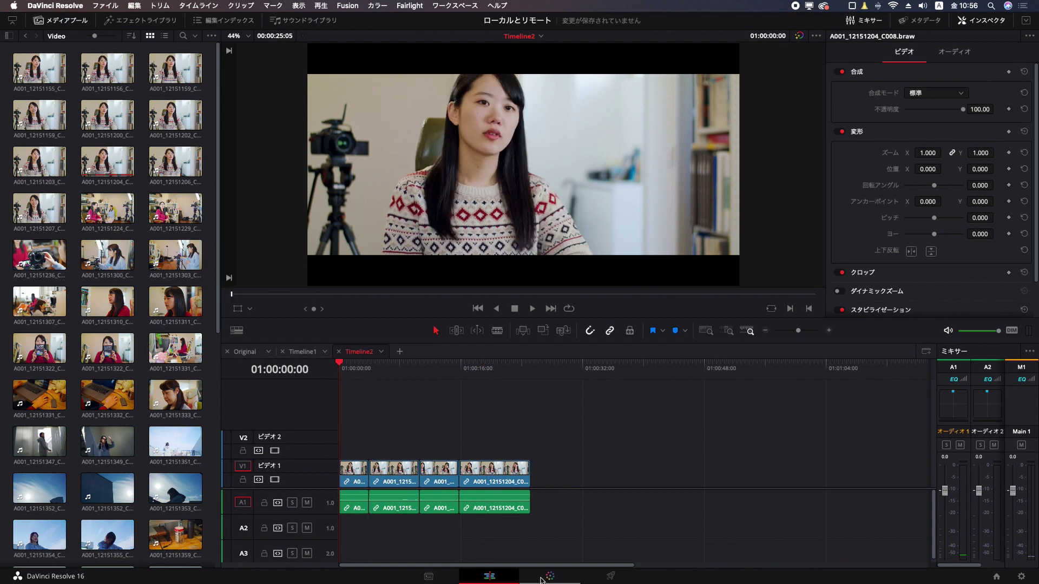
left_click(541, 580)
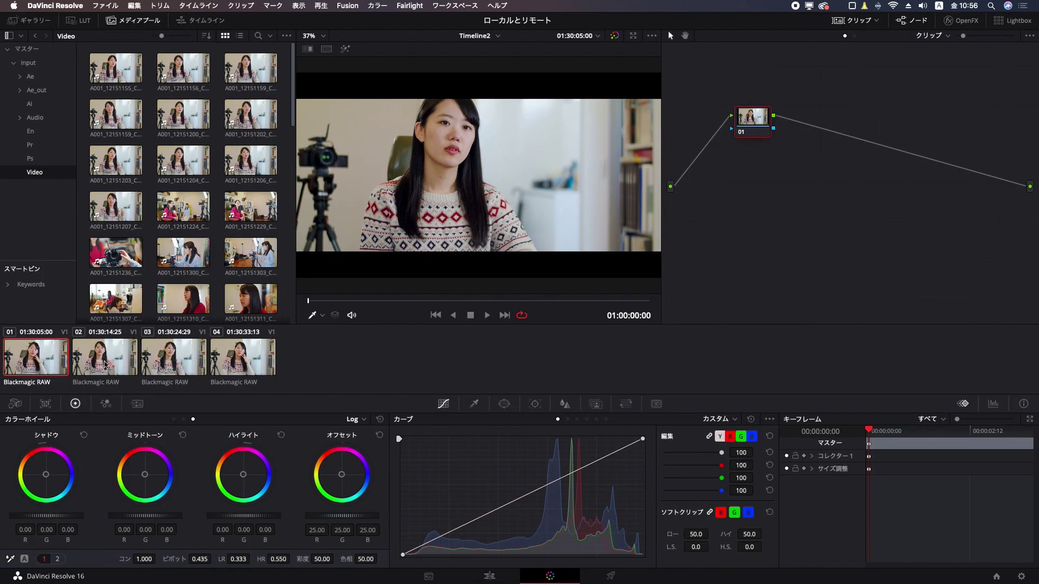
right_click(45, 362)
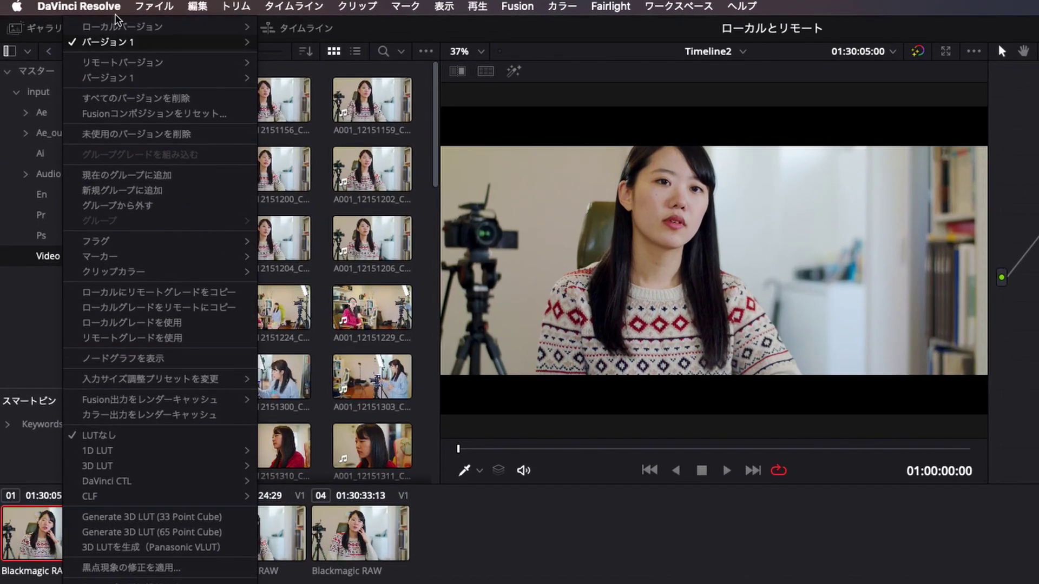
mouse_move(75, 22)
mouse_move(84, 43)
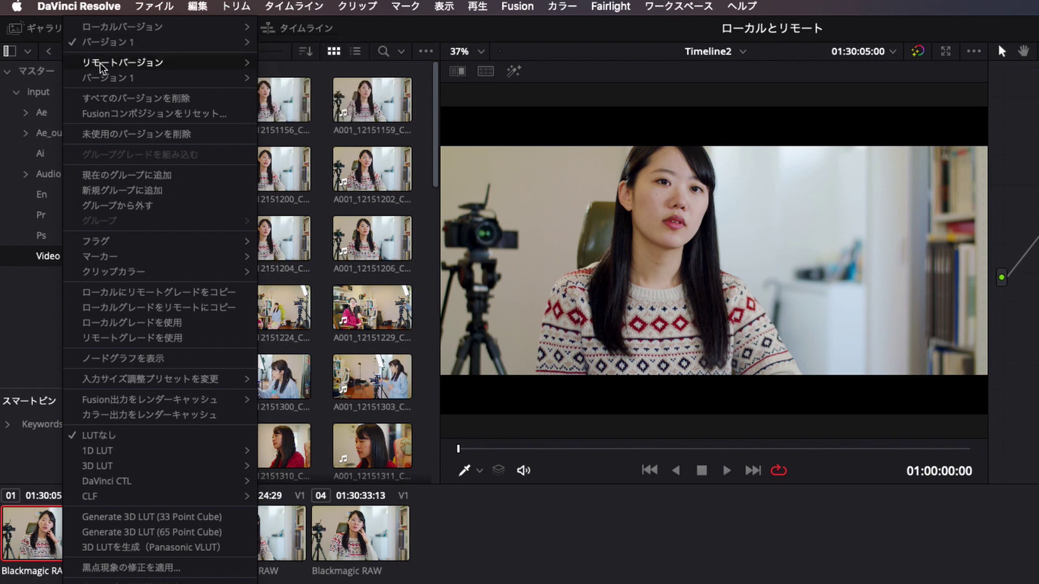
mouse_move(113, 80)
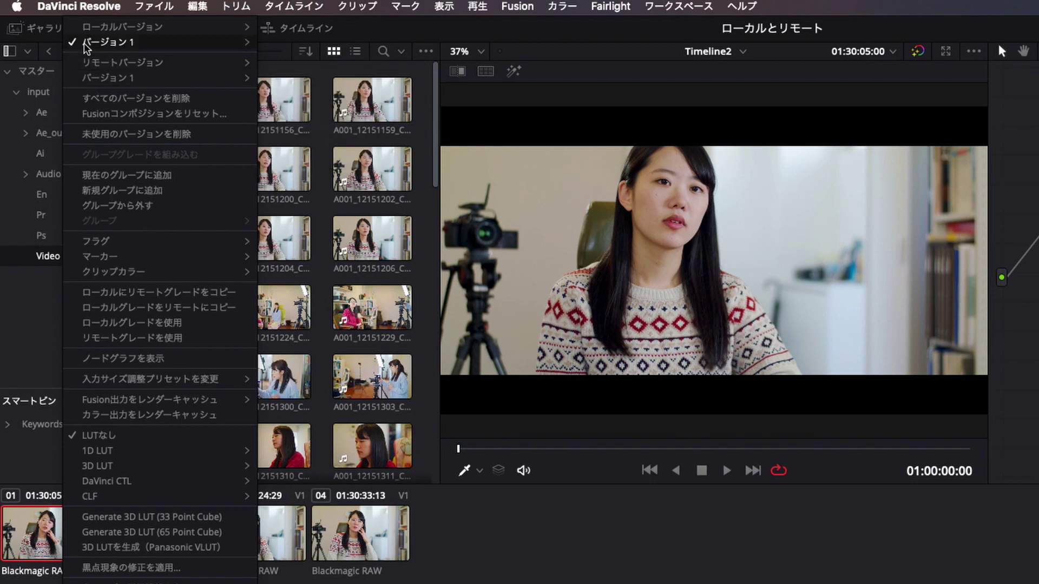
mouse_move(120, 27)
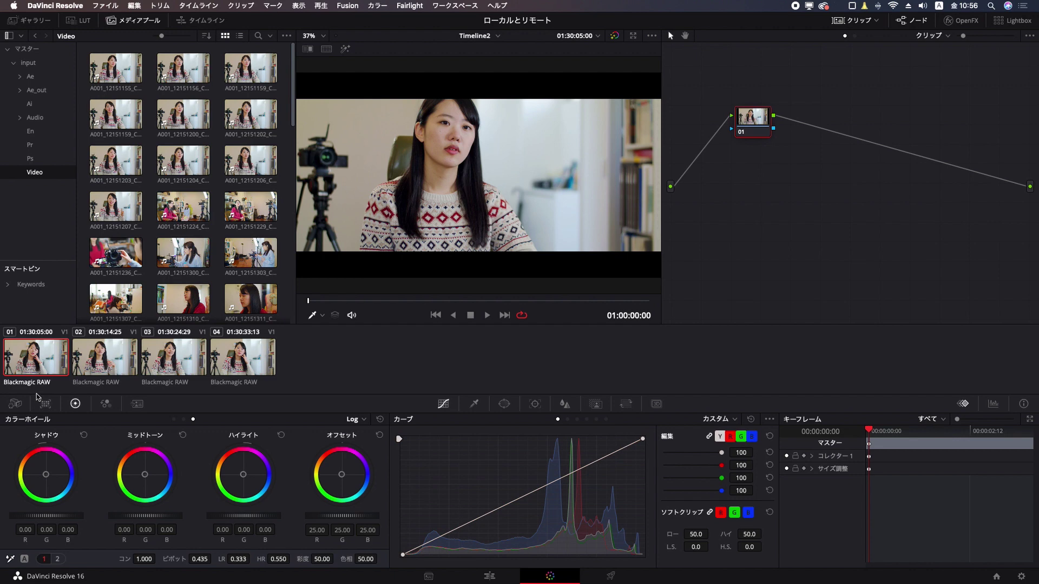
left_click(16, 406)
Step: In Camera RAW, set Decode Using to Clip, ISO to 200 and colour temperature to 2000
left_click(93, 447)
left_click(88, 494)
left_click(90, 500)
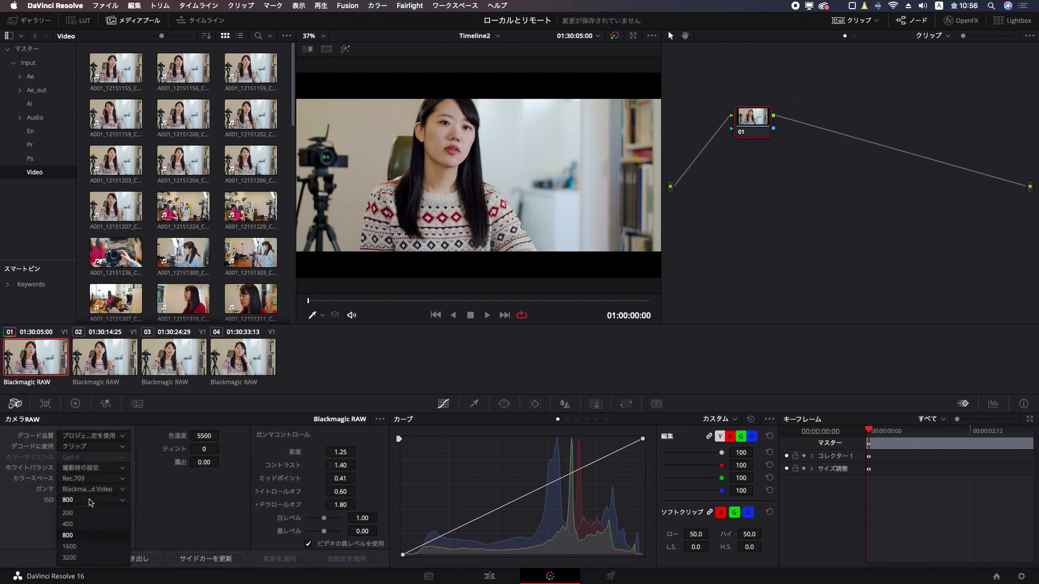
left_click(90, 513)
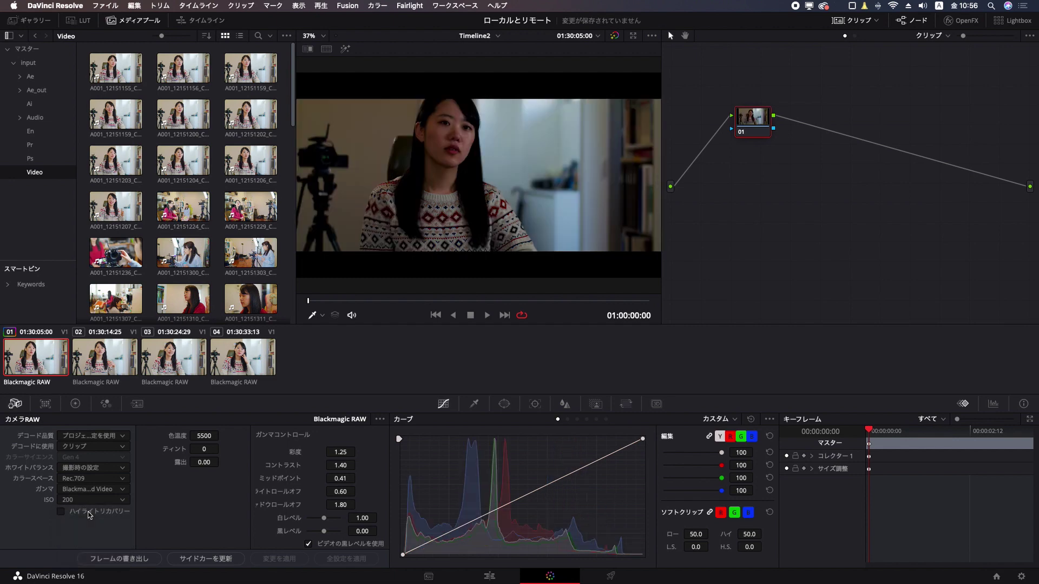
left_click(204, 435)
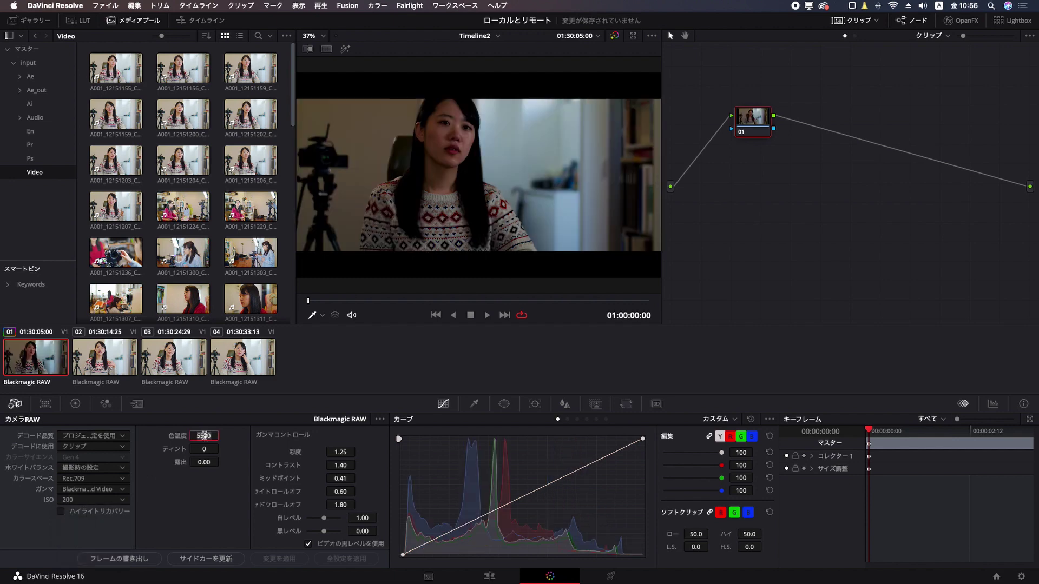
type("300")
type("2000")
key("Return")
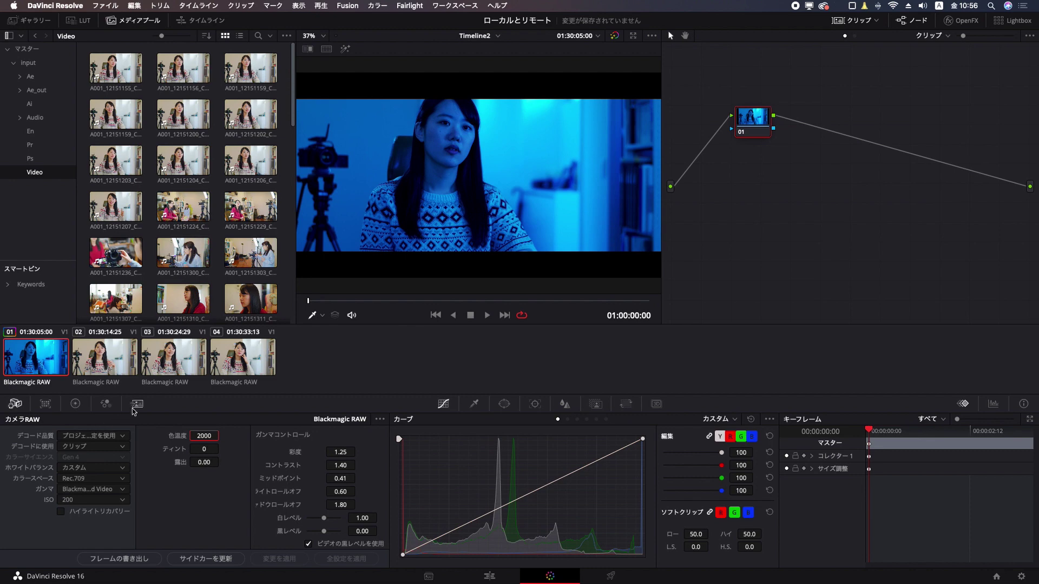
Step: Drag the curve into an S-shape, lifting highlights and pulling down shadows
left_click_drag(611, 459, 579, 444)
left_click_drag(485, 491, 478, 524)
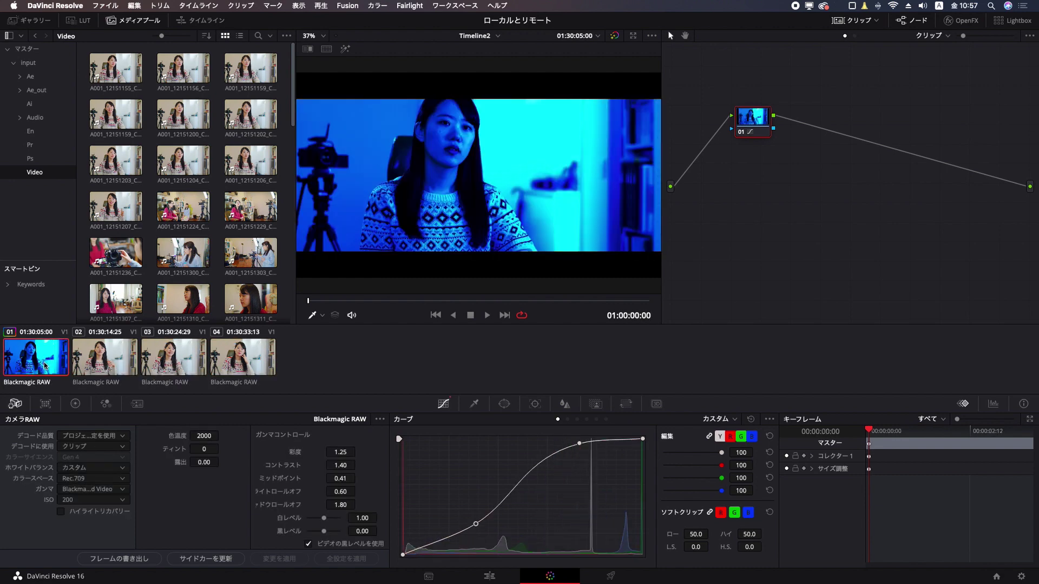
left_click(109, 369)
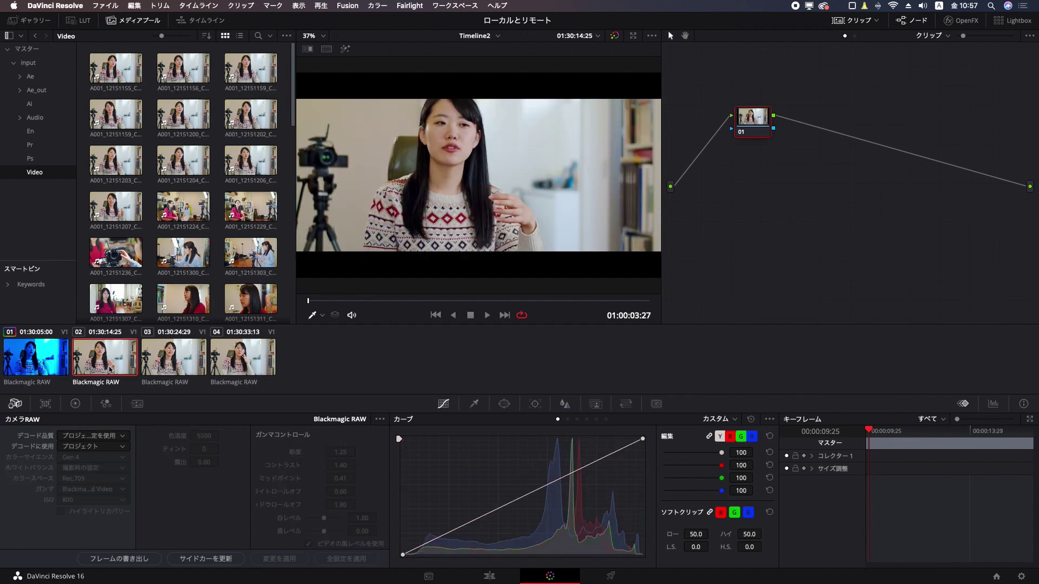
Step: Copy the blue grade onto clips 02 and 03, then reset clip 03's grade
key("equal")
left_click(182, 366)
key("equal")
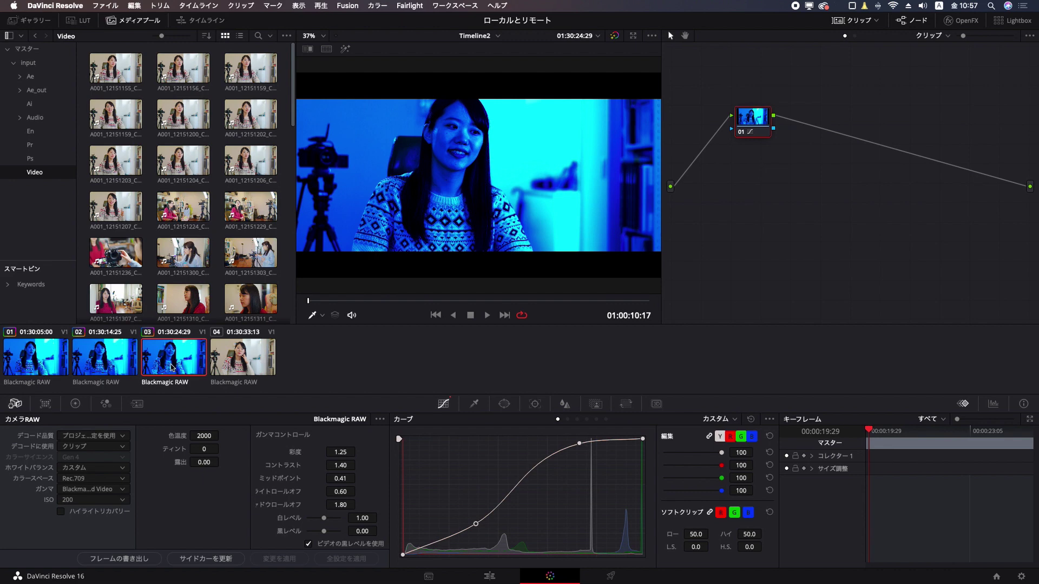
key("super+Home")
Step: Switch clip 01 to the remote grade (リモートグレードを使用), then move on to clip 02
left_click(56, 357)
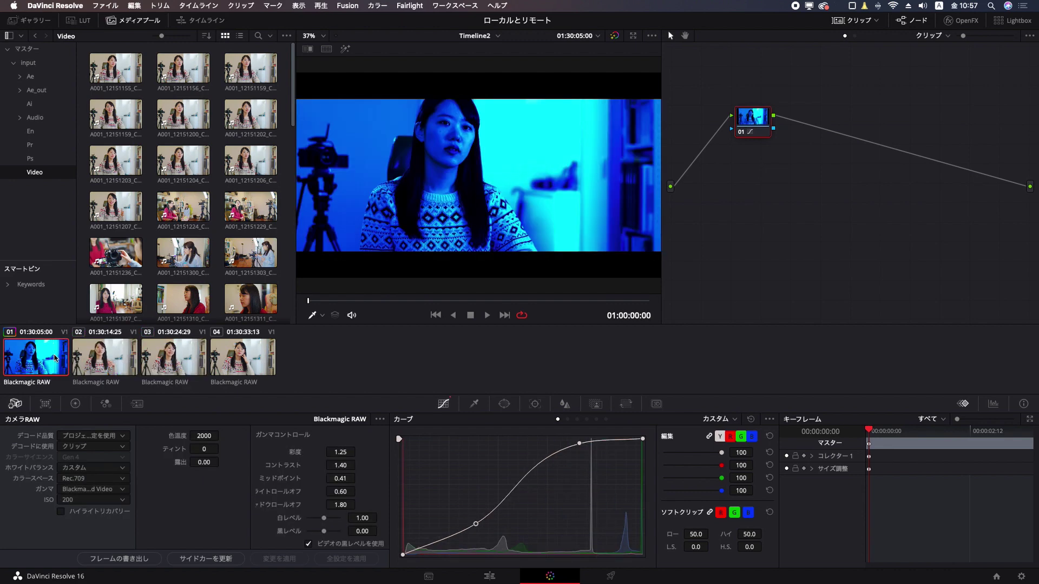
right_click(56, 358)
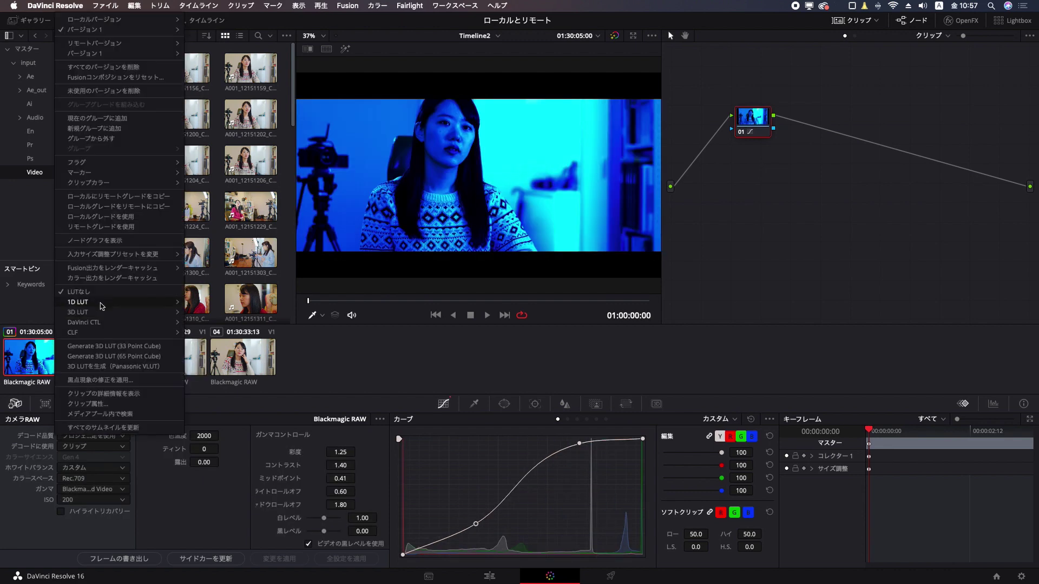
left_click(108, 227)
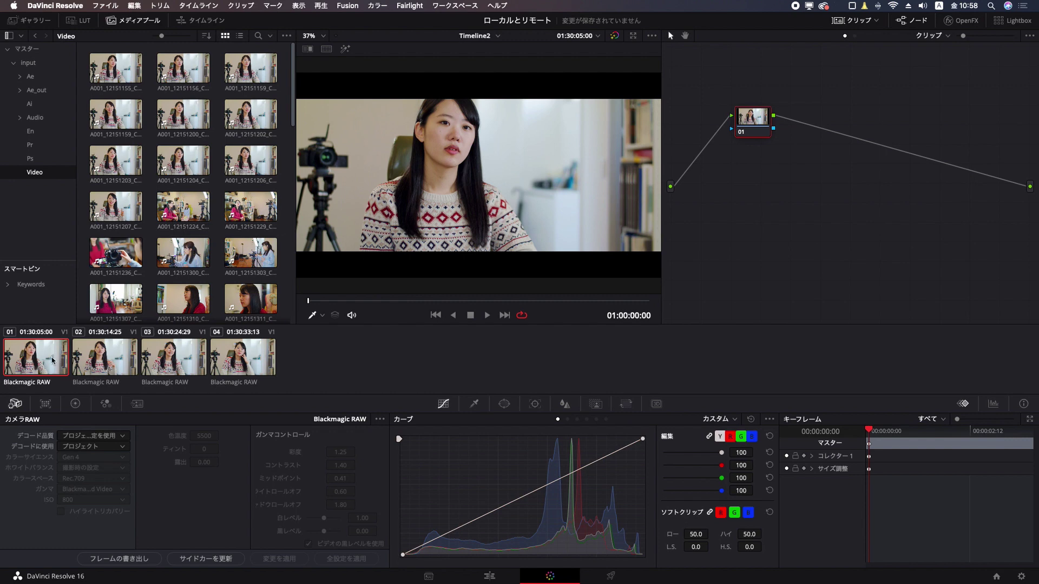
right_click(48, 359)
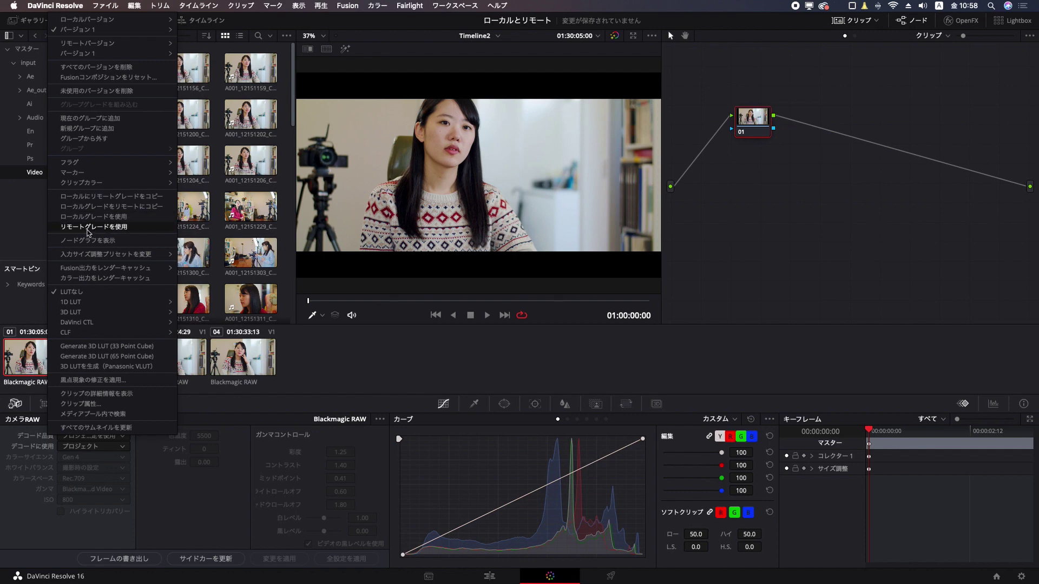
left_click(115, 230)
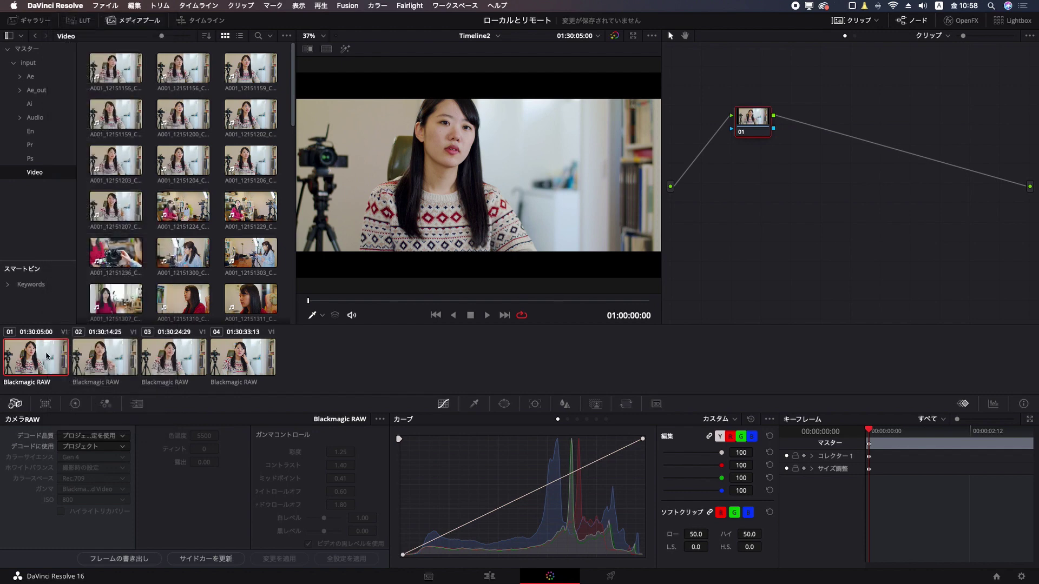
key("Down")
key("Down")
left_click(107, 361)
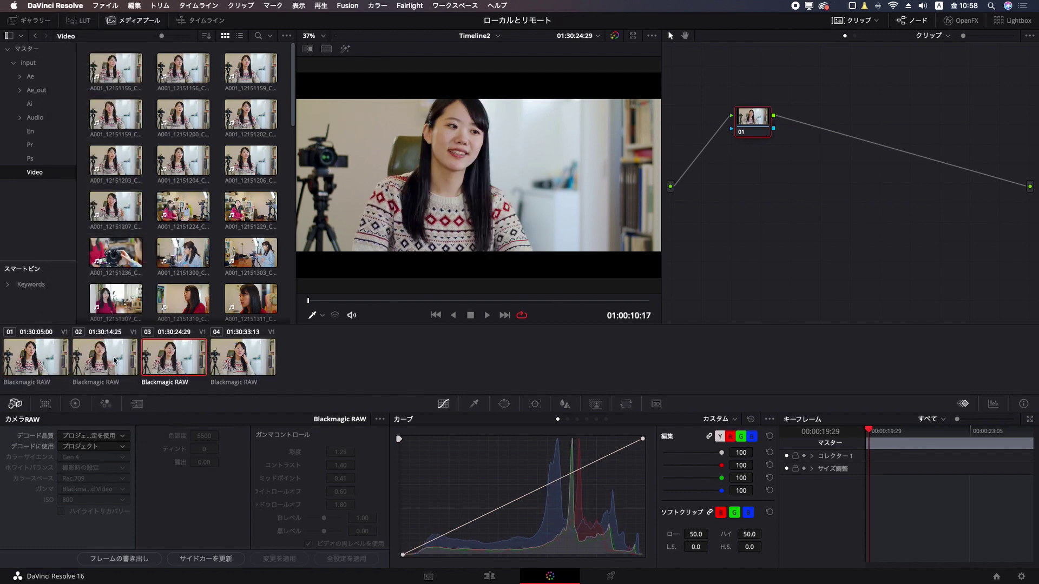
Step: Switch clip 02 to the remote grade (リモートグレードを使用)
right_click(105, 363)
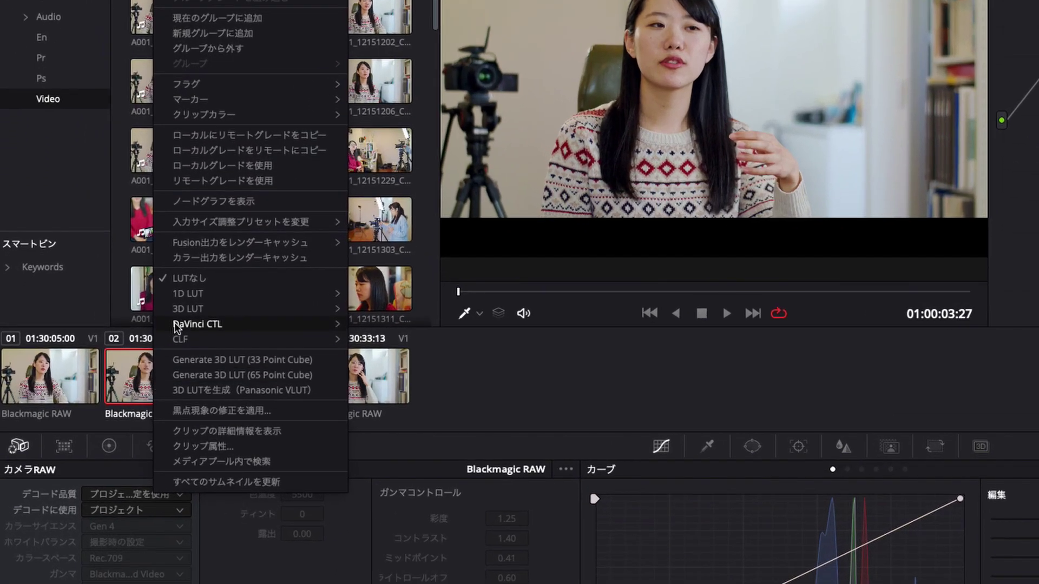
left_click(238, 181)
key("Down")
key("Down")
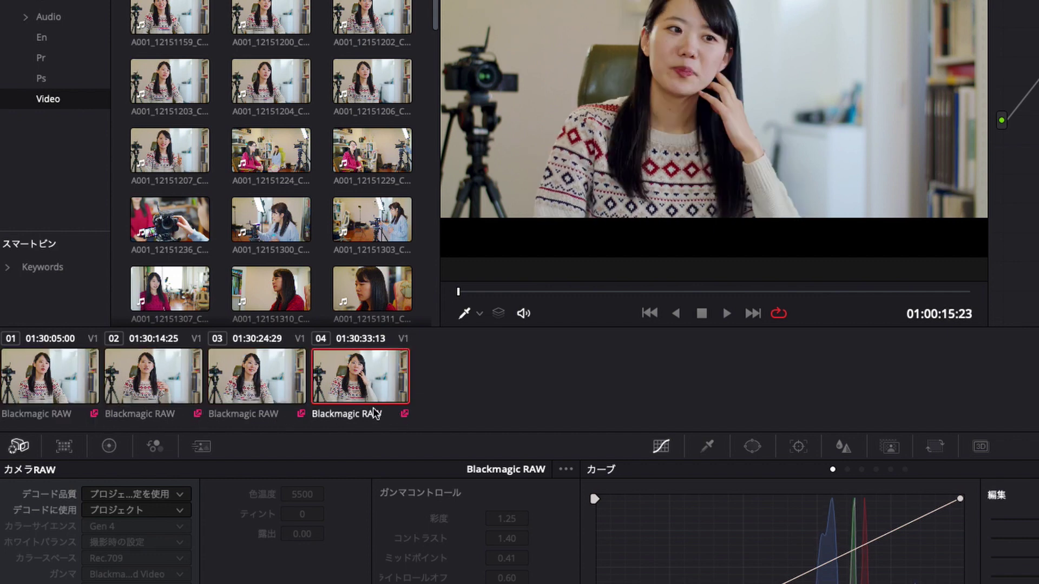
Step: Check clips 03, 02 and 01, then set clip 01's RAW Decode Using to Clip
left_click(280, 386)
left_click(163, 384)
left_click(91, 379)
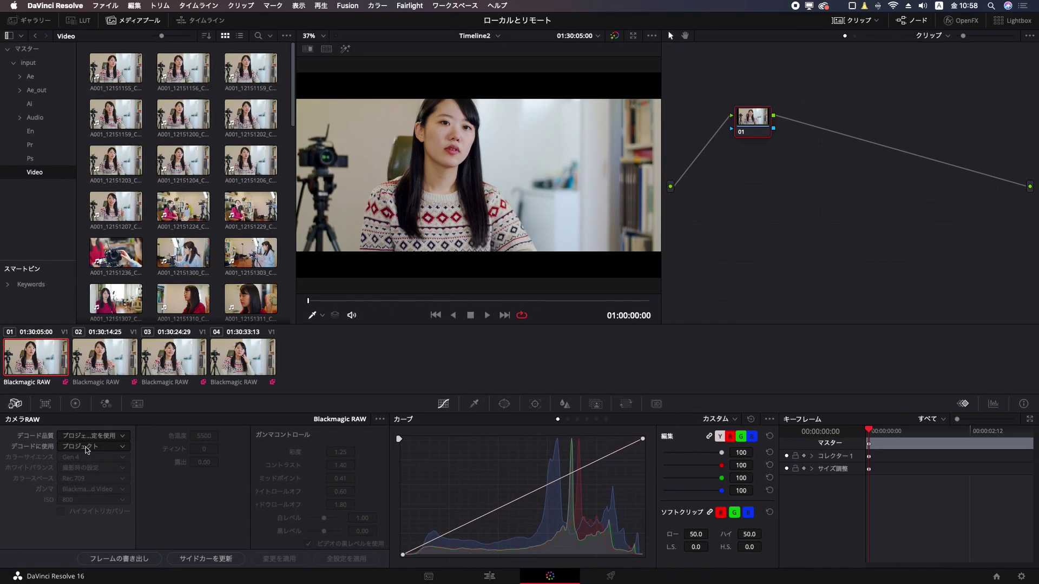
left_click(90, 447)
left_click(85, 494)
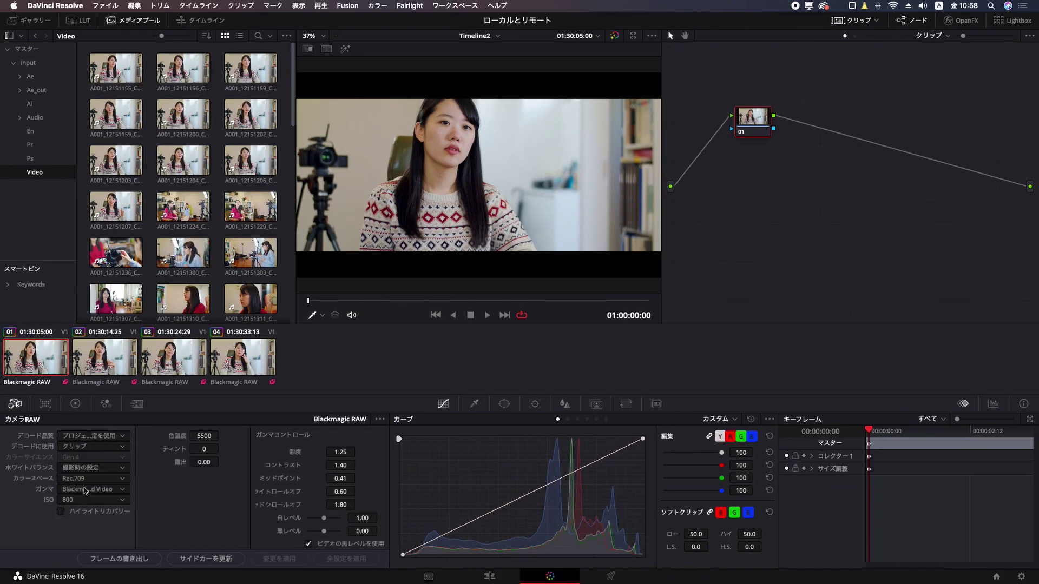
Step: Set the remote grade's RAW ISO to 200 and adjust its colour temperature
left_click(84, 500)
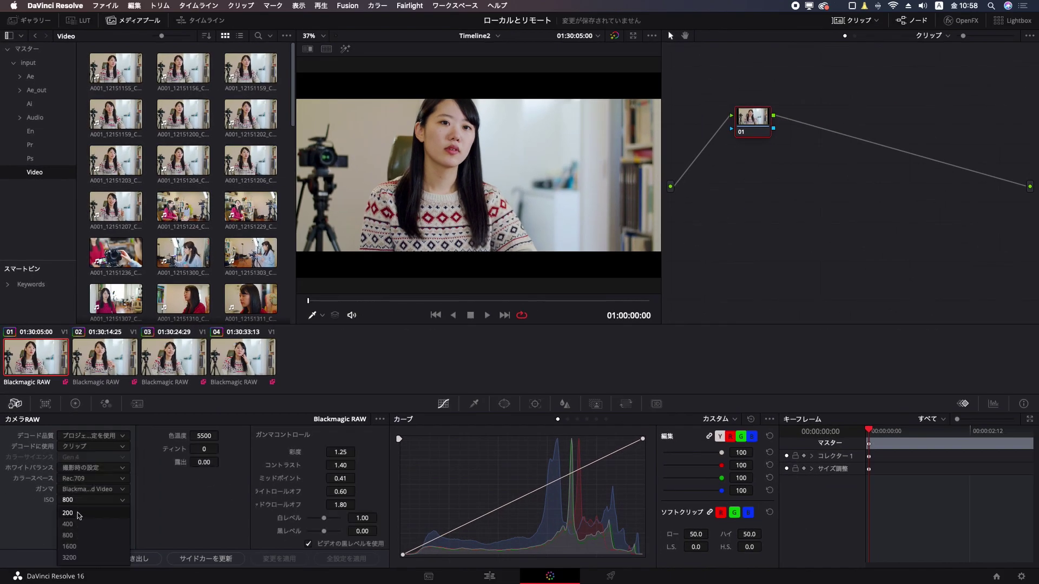
left_click(78, 514)
left_click(201, 436)
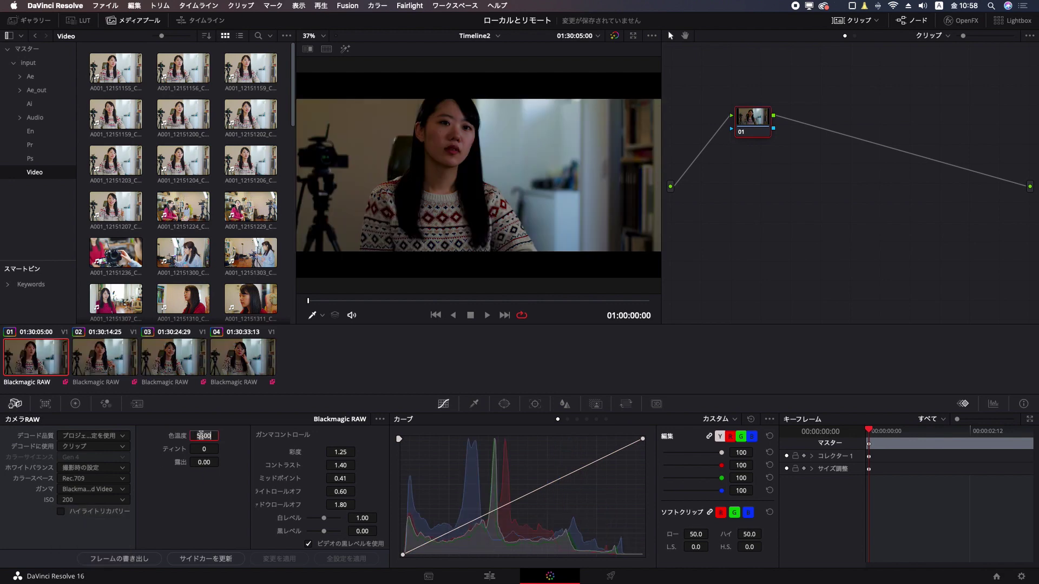
type("2000")
key("Return")
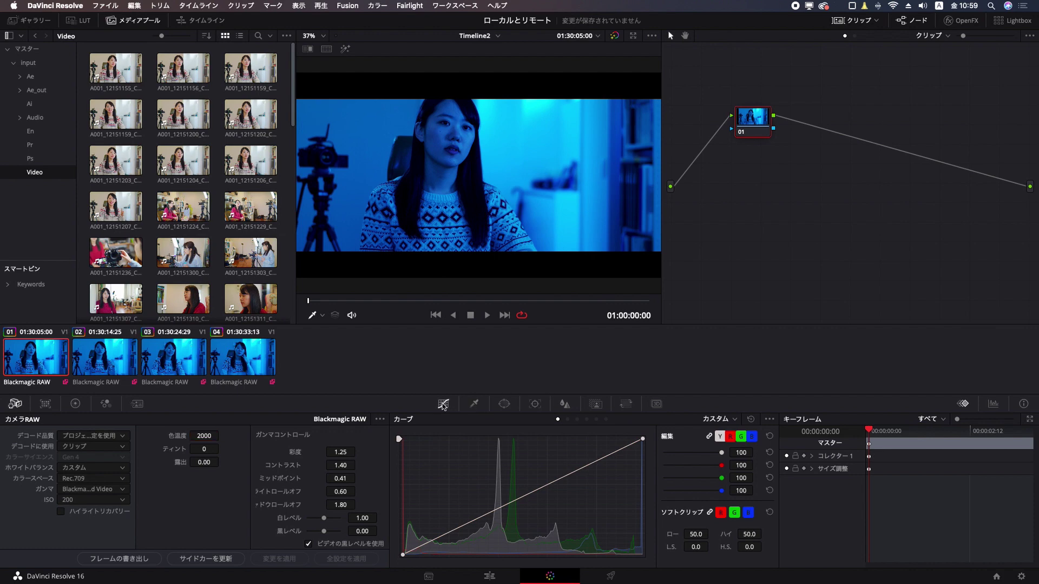
Step: Shape and brighten the curve, and apply a Vintage Look LUT to node 01
left_click_drag(573, 476, 566, 460)
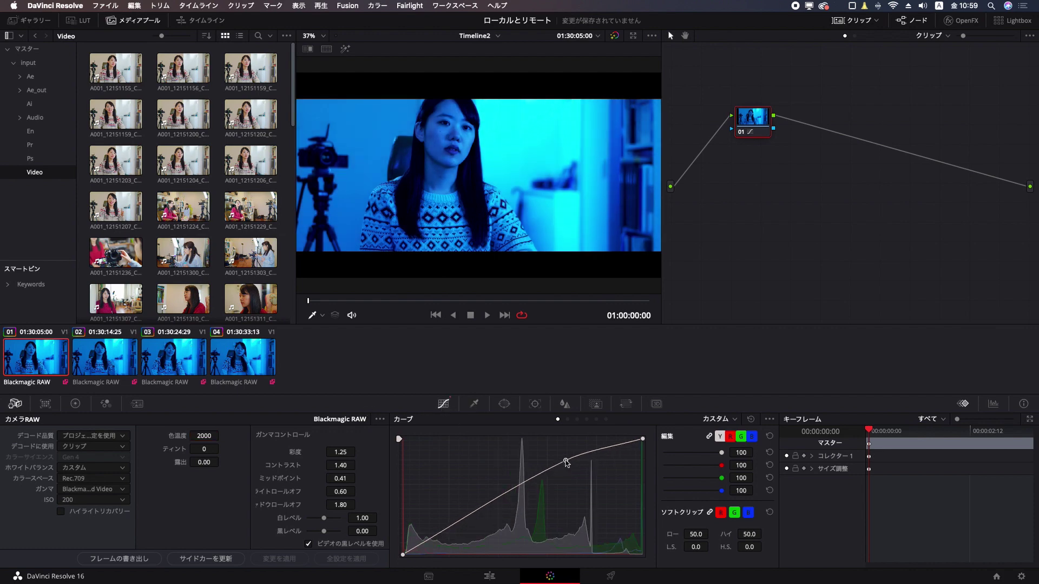
left_click_drag(480, 516, 474, 529)
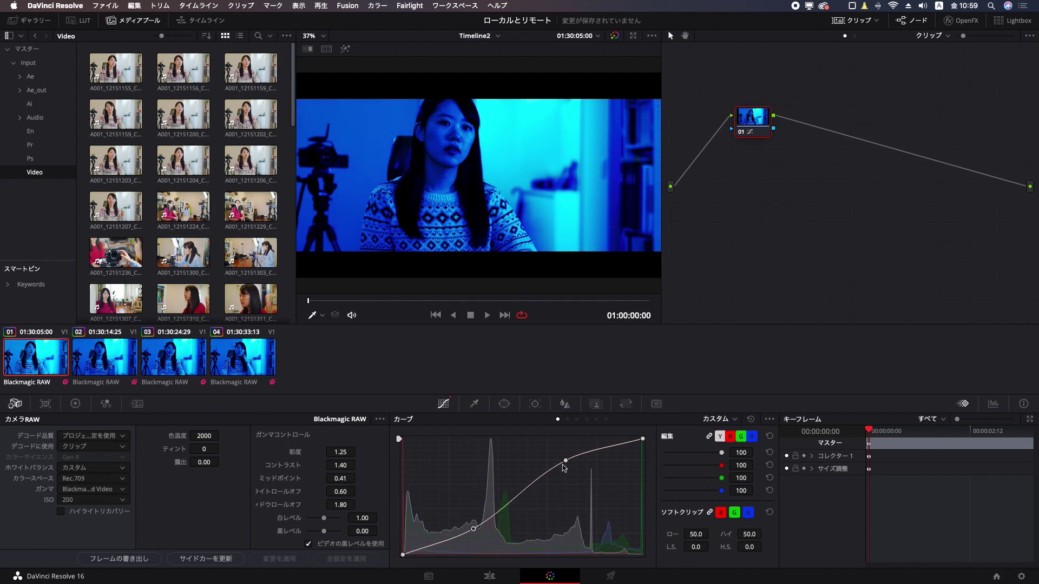
left_click_drag(565, 460, 564, 452)
left_click_drag(758, 121, 785, 135)
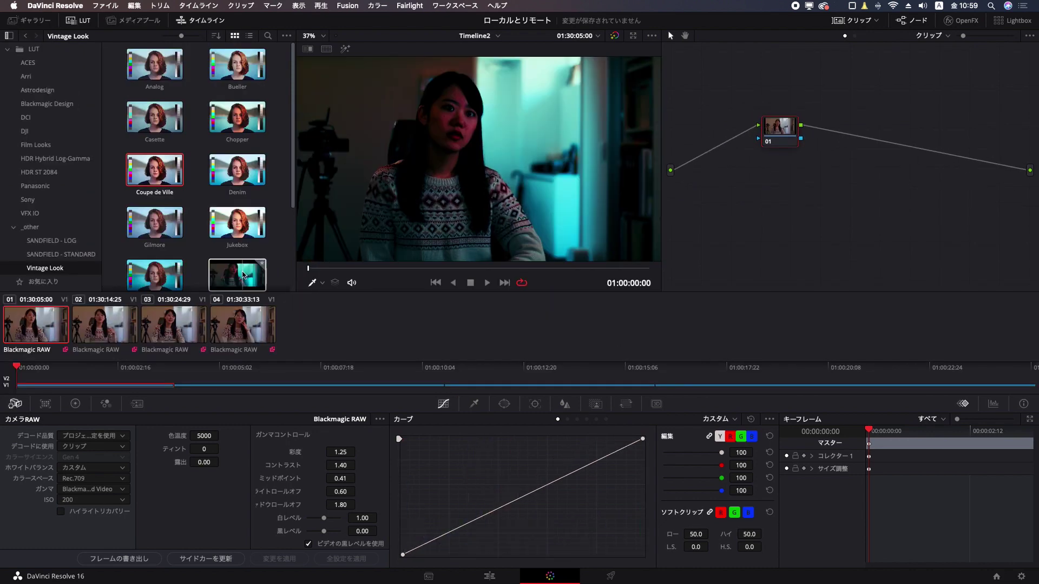
left_click_drag(242, 276, 837, 129)
left_click_drag(511, 502, 511, 488)
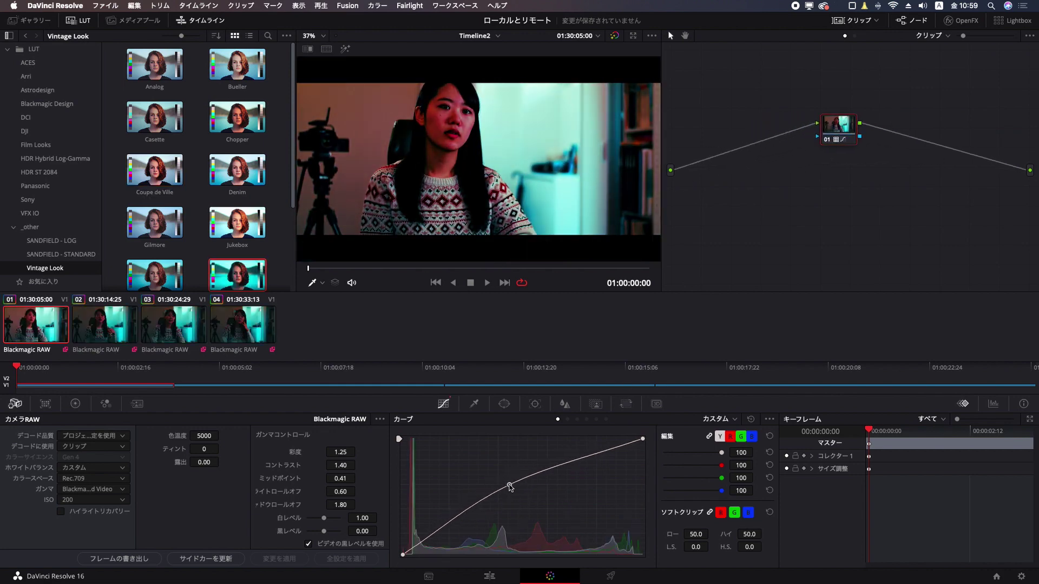
Step: Check clips 02, 03 and 04 with the shared grade, then return to clip 01
left_click(130, 330)
left_click(175, 325)
key("Up")
key("Up")
key("Down")
key("Down")
key("Down")
left_click(39, 325)
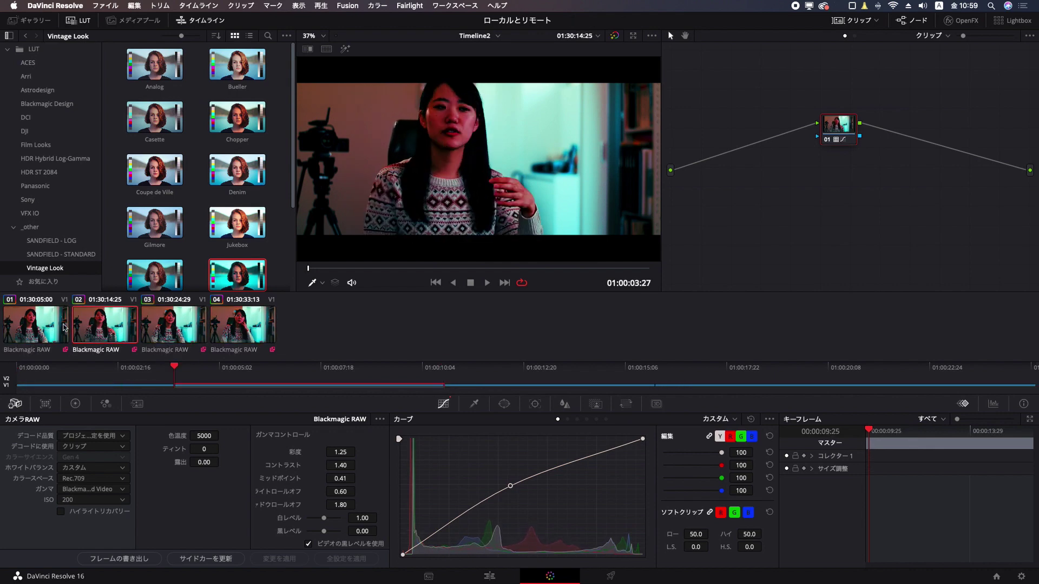
Step: Review clip 01's local/remote grade options without changes, then open the timeline list
right_click(39, 325)
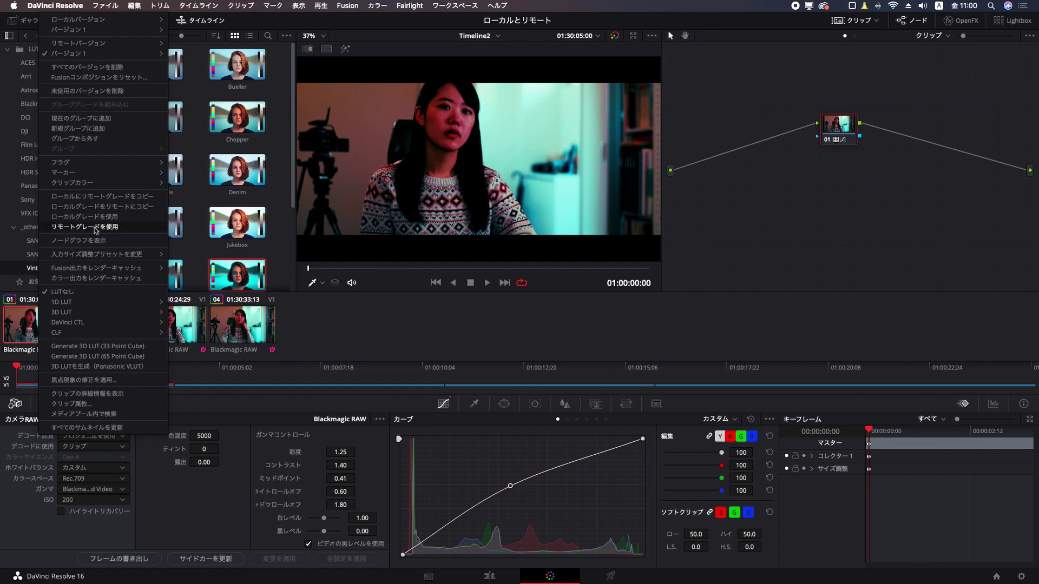
key("Escape")
right_click(53, 324)
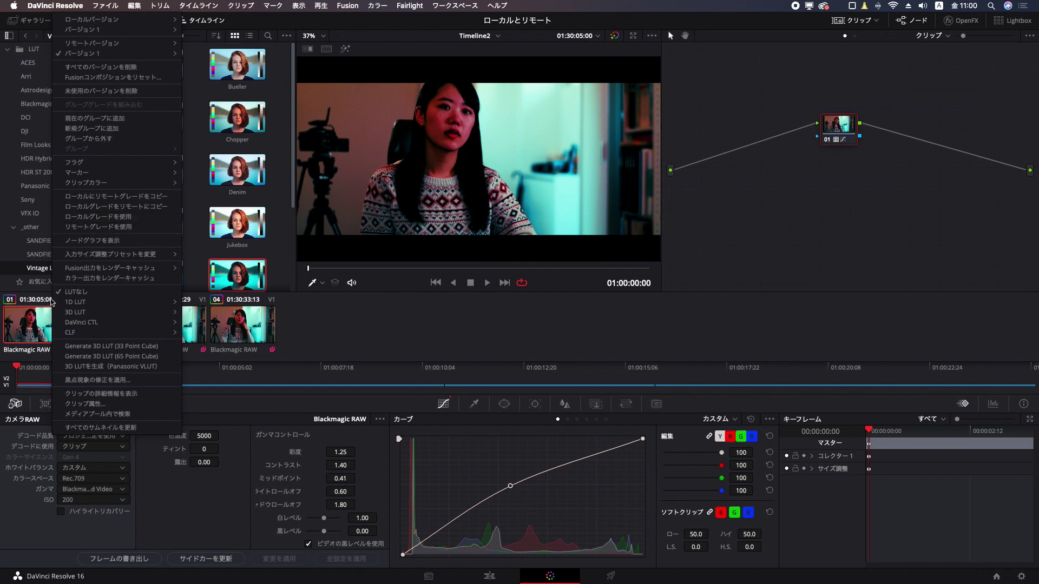
left_click(44, 326)
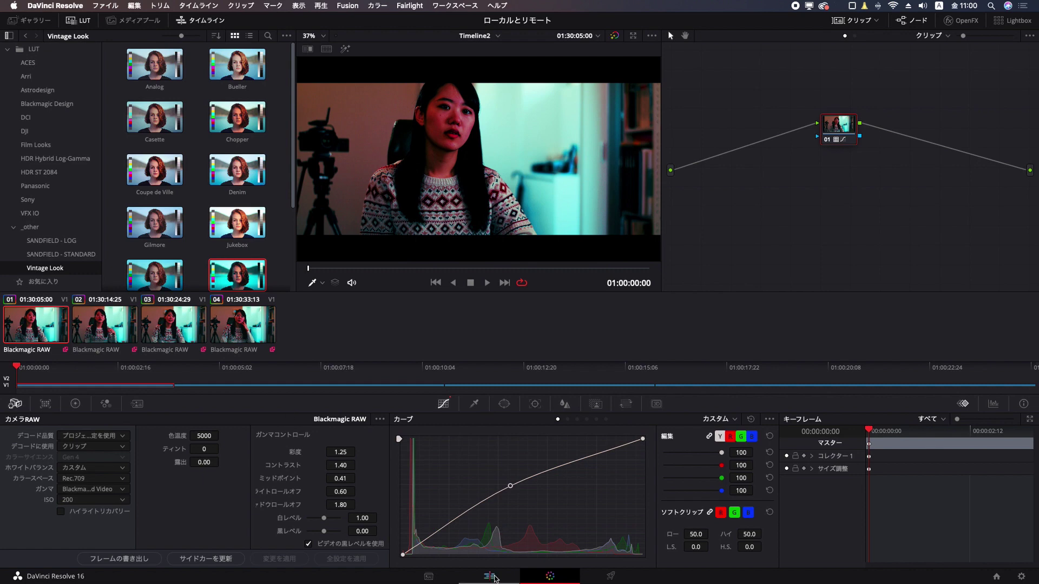
right_click(48, 325)
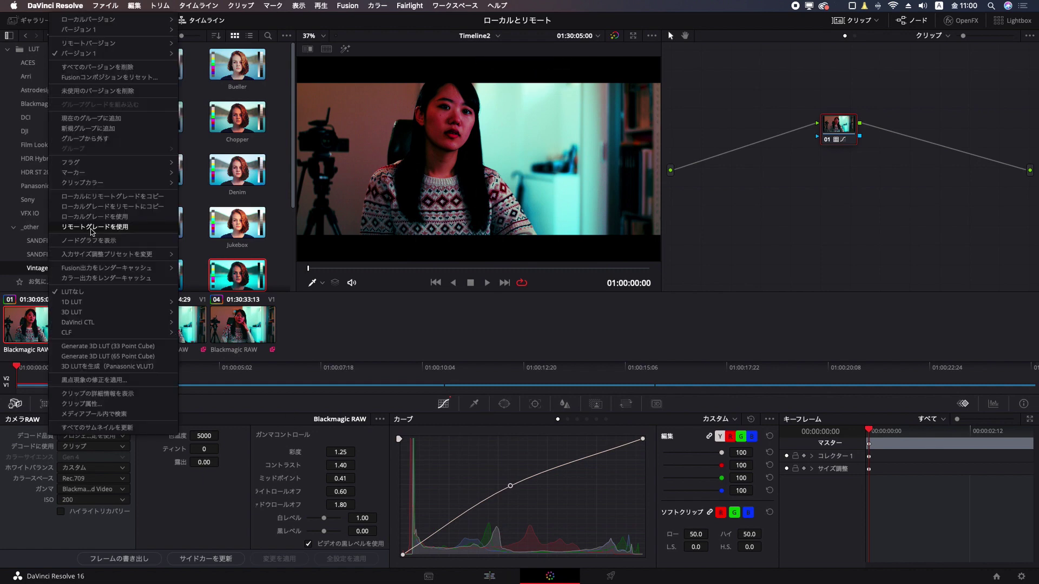
left_click(37, 321)
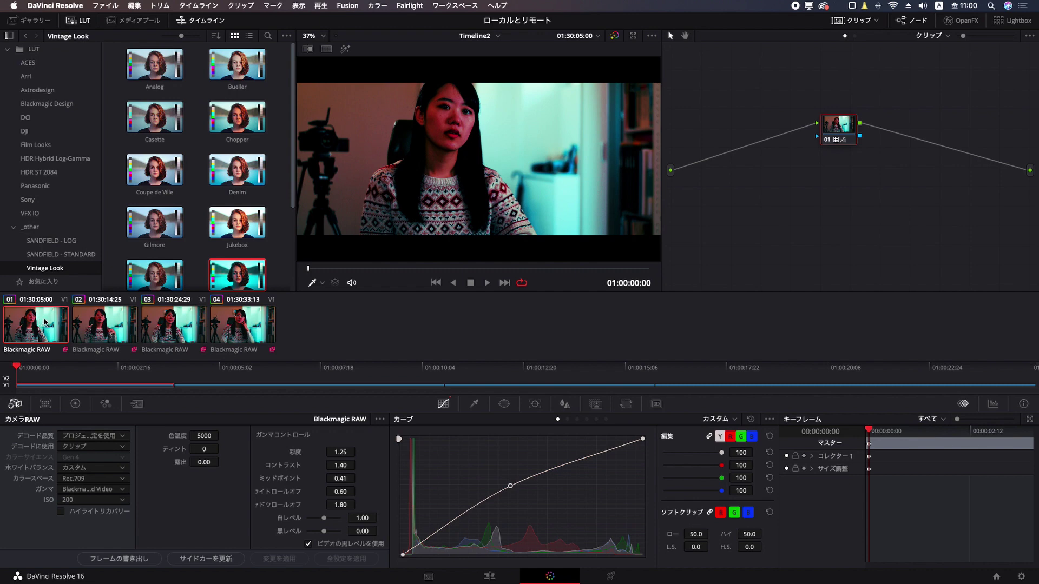
left_click(477, 35)
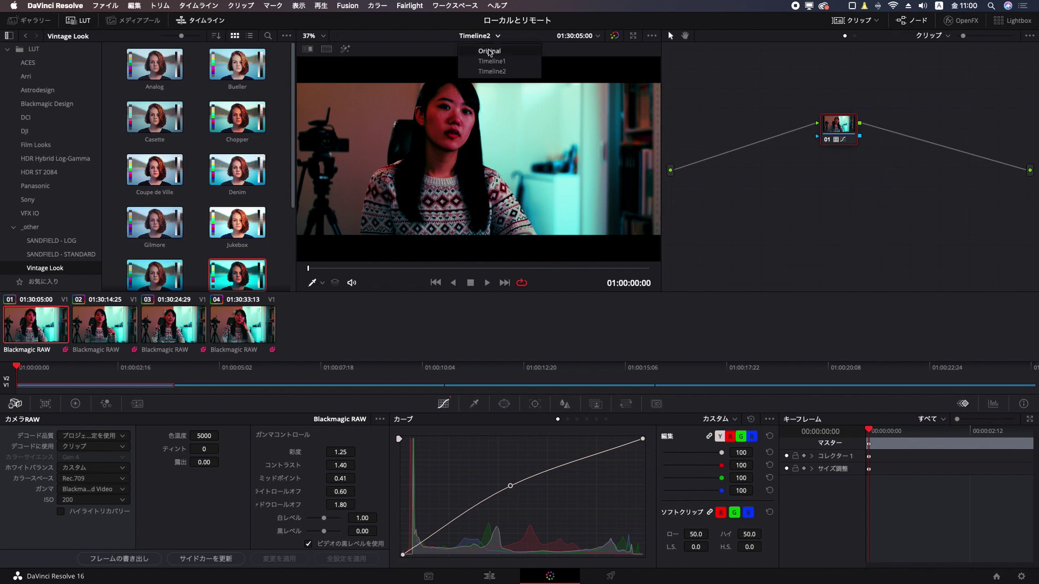
Step: Switch to the Original timeline and make its clips use the remote grade
left_click(490, 51)
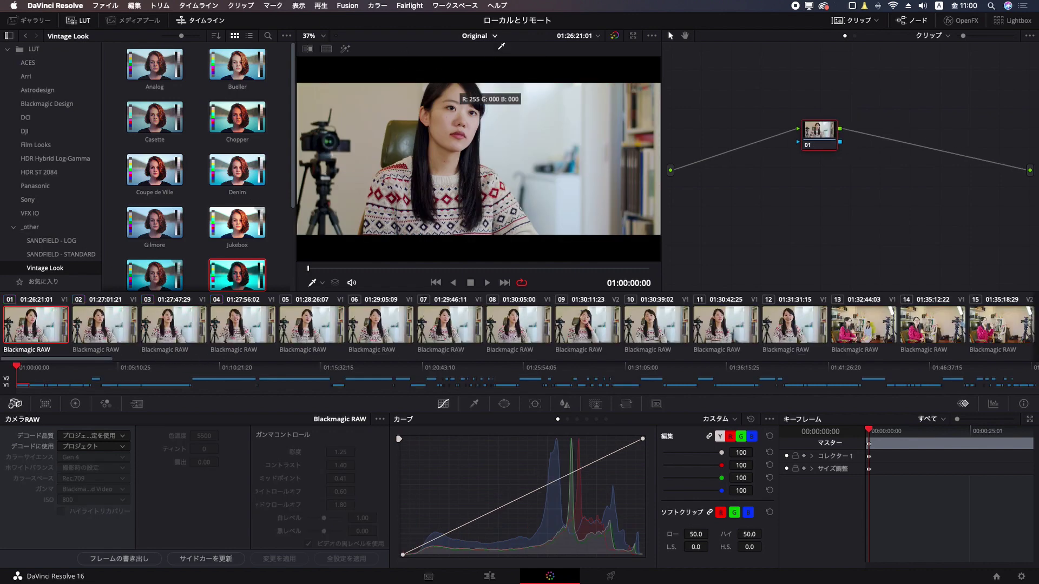
right_click(51, 334)
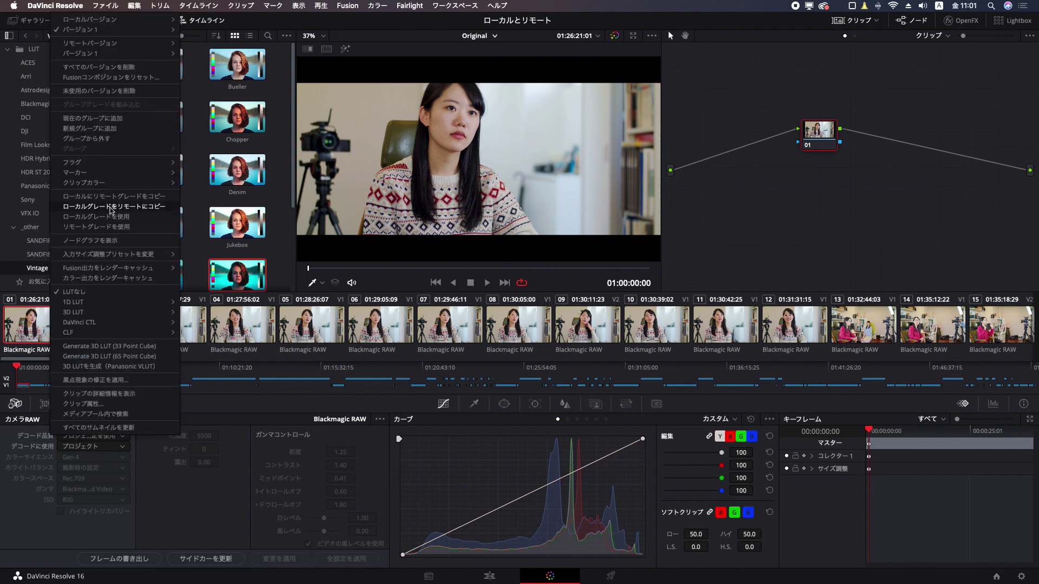
left_click(123, 228)
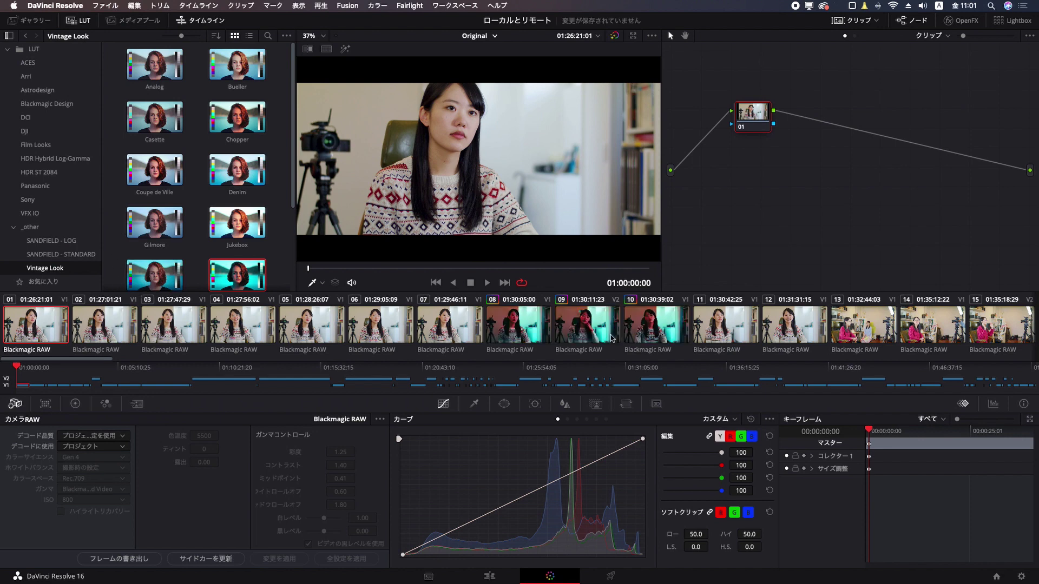
Step: Compare clips 08 and 09 with the teal/red remote grade, then open the timeline list
left_click(513, 332)
left_click(595, 331)
left_click(657, 325)
left_click(587, 327)
left_click(512, 328)
left_click(588, 328)
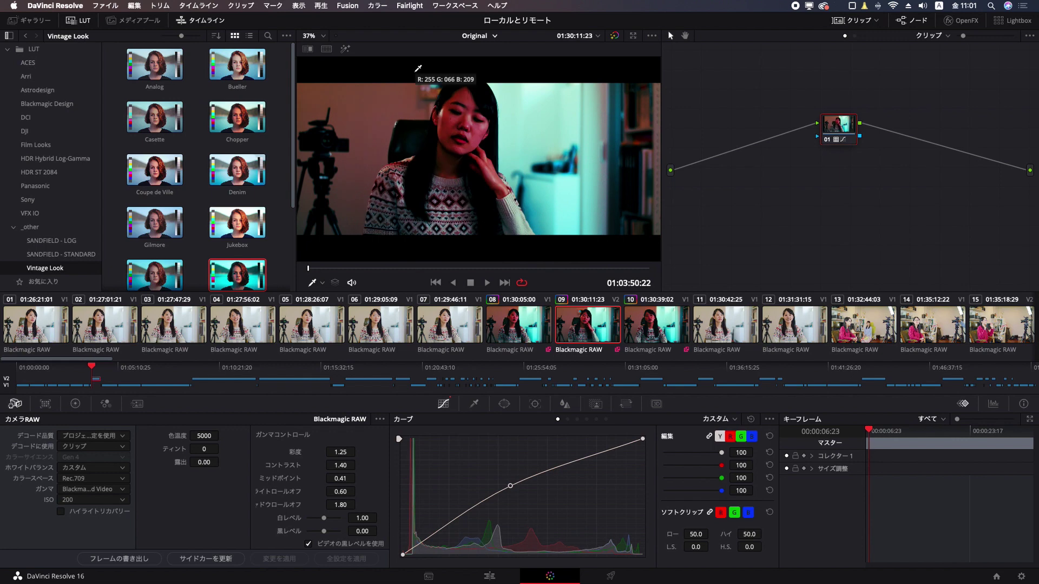
left_click(479, 36)
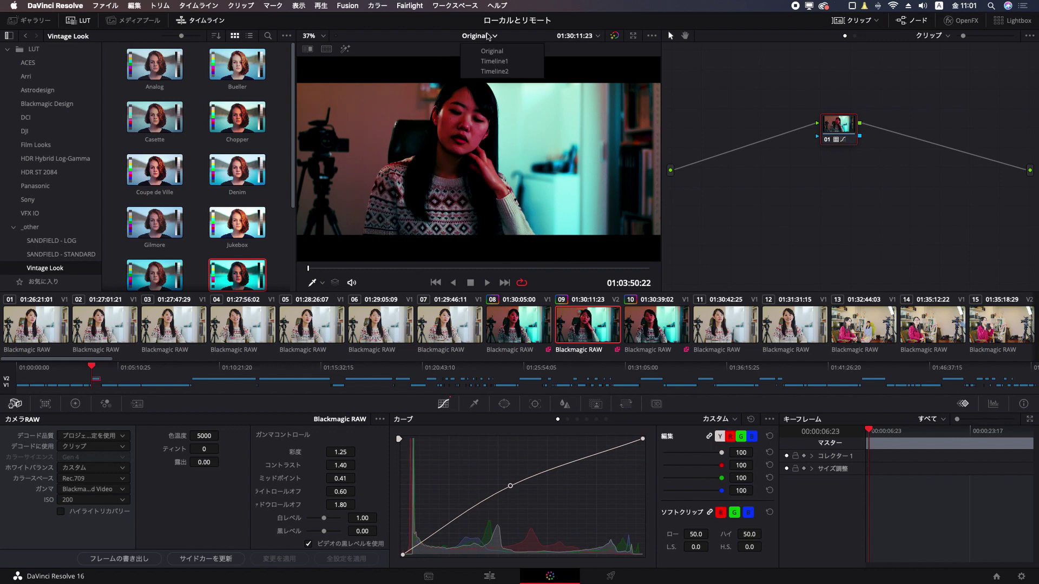
Step: On Timeline1, select all six clips and switch them to the remote grade
left_click(495, 61)
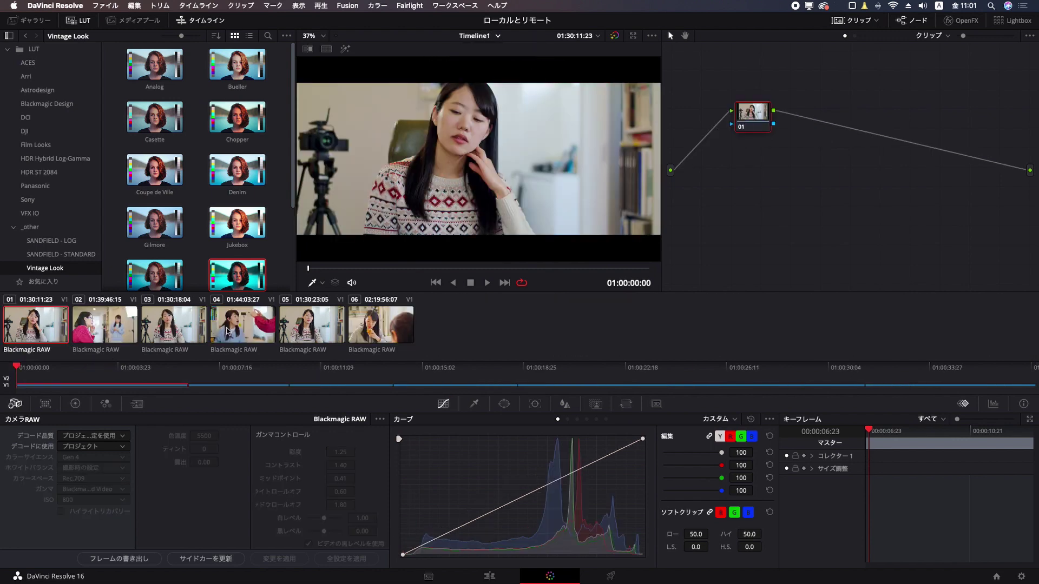
left_click(374, 328, "shift")
right_click(38, 333)
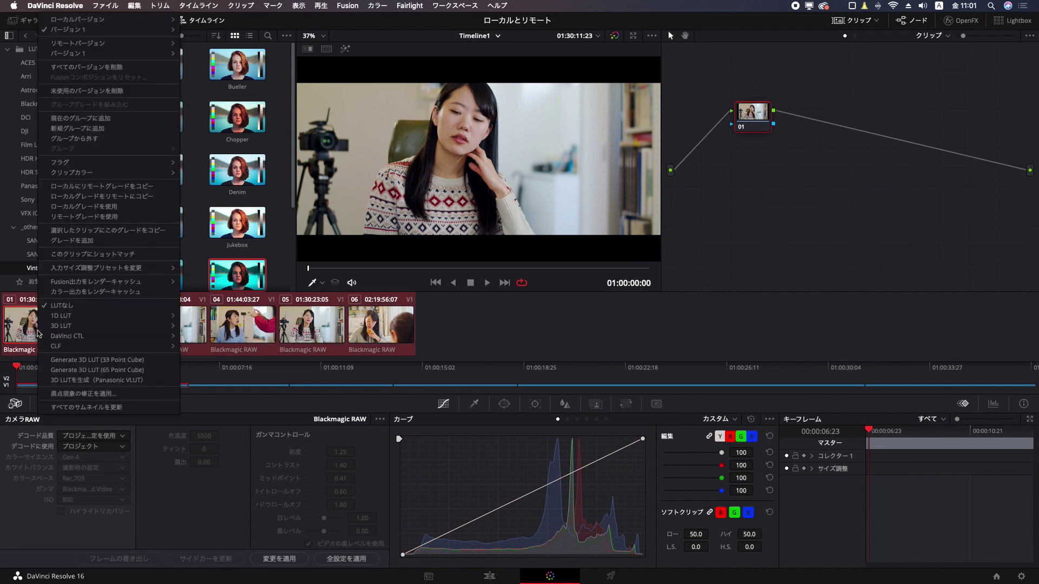
left_click(87, 217)
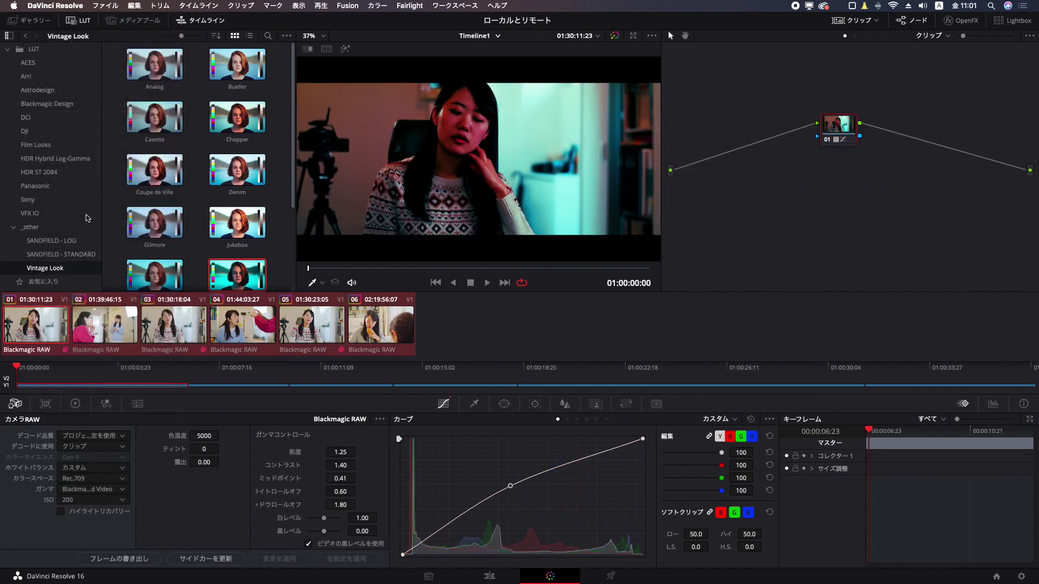
left_click(40, 326)
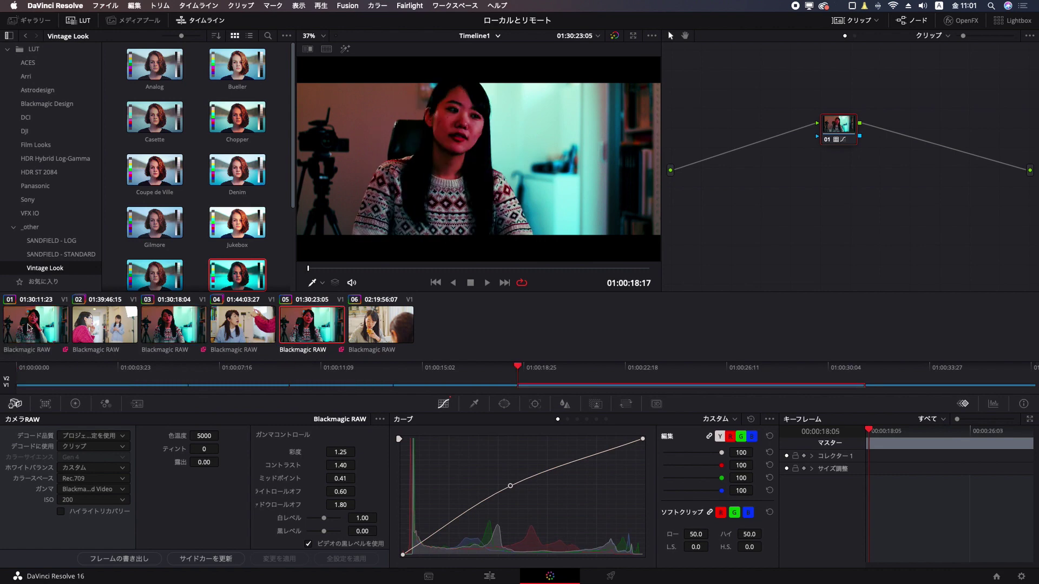
Step: Show the Original timeline, step to its next clip, then switch the grading view to Timeline2
left_click(490, 36)
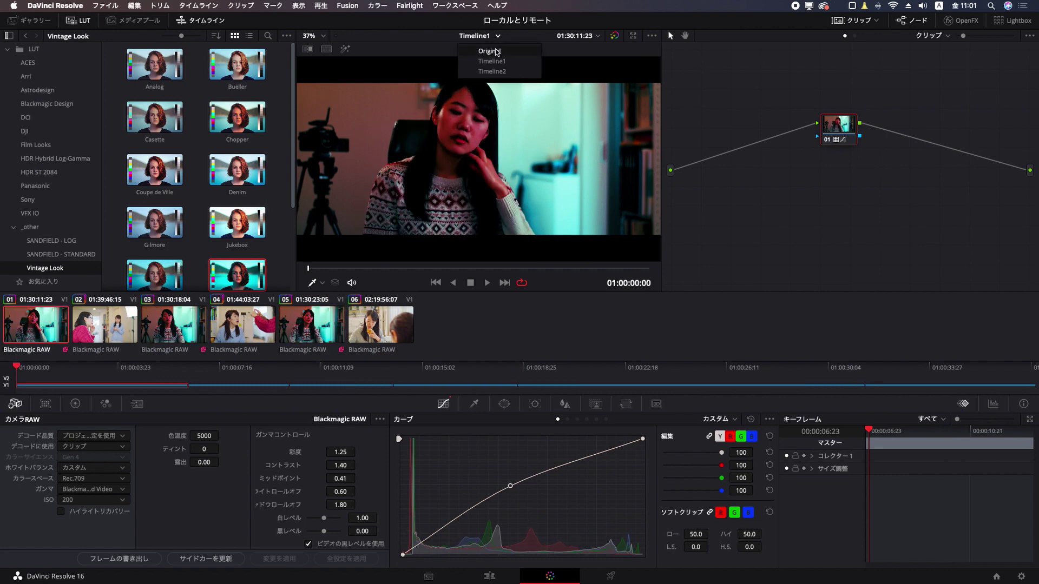
left_click(497, 52)
key("Down")
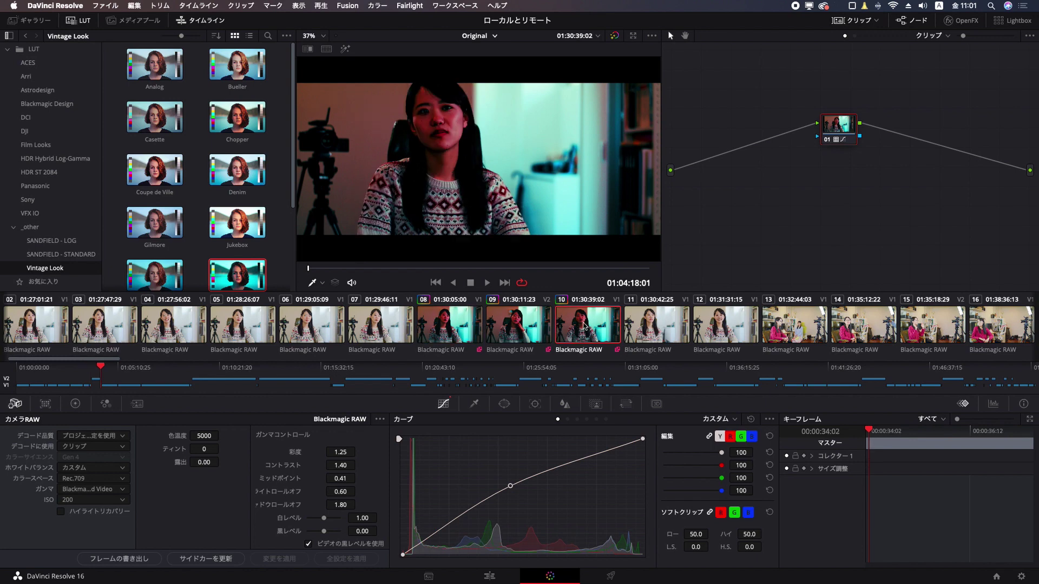
left_click(480, 34)
left_click(490, 69)
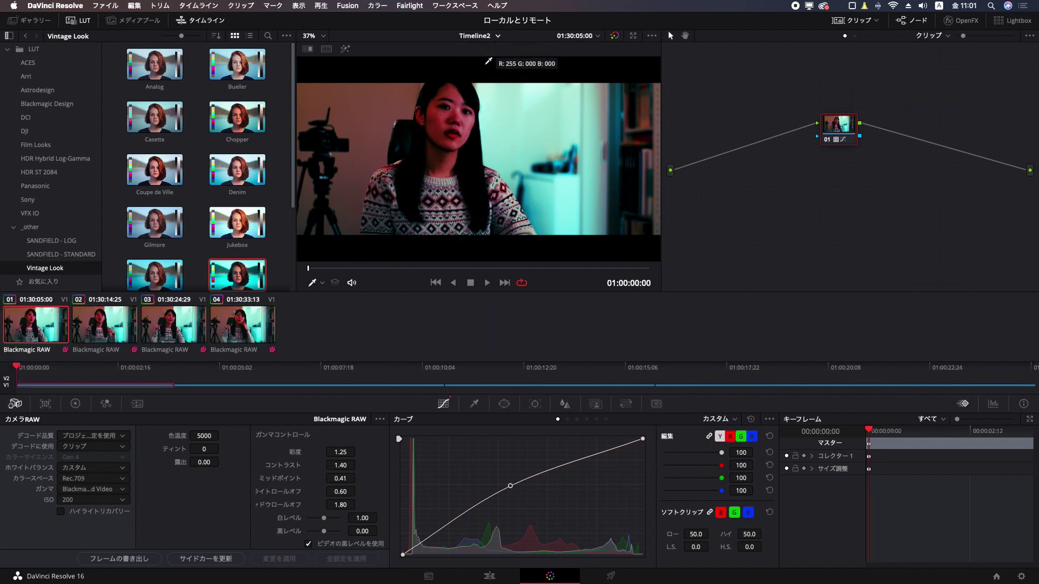
Step: Preview clips 02 and 01, then select all four Timeline2 thumbnails together
right_click(39, 322)
key("Escape")
left_click(249, 324, "shift")
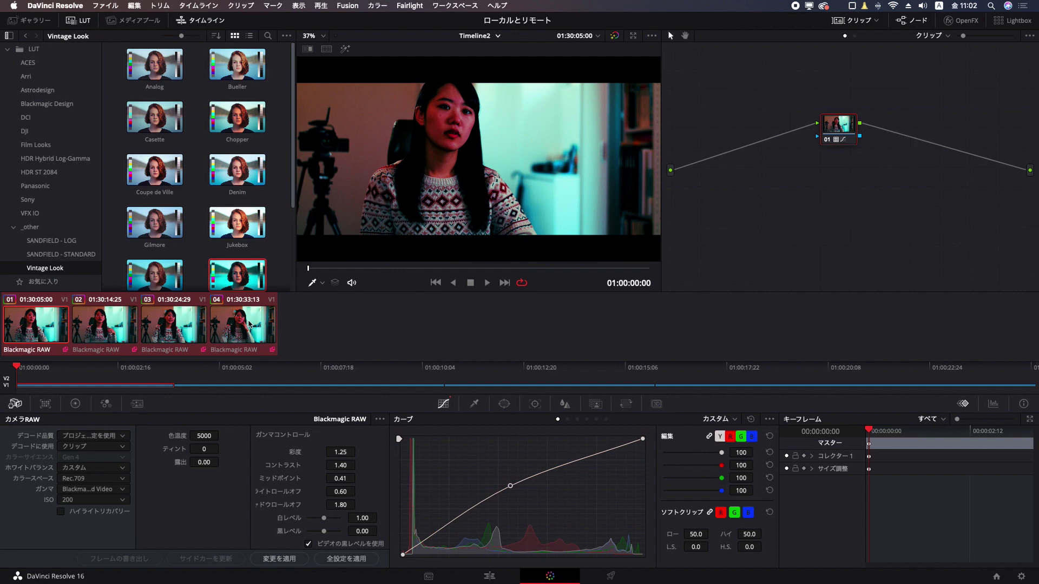
left_click(104, 325)
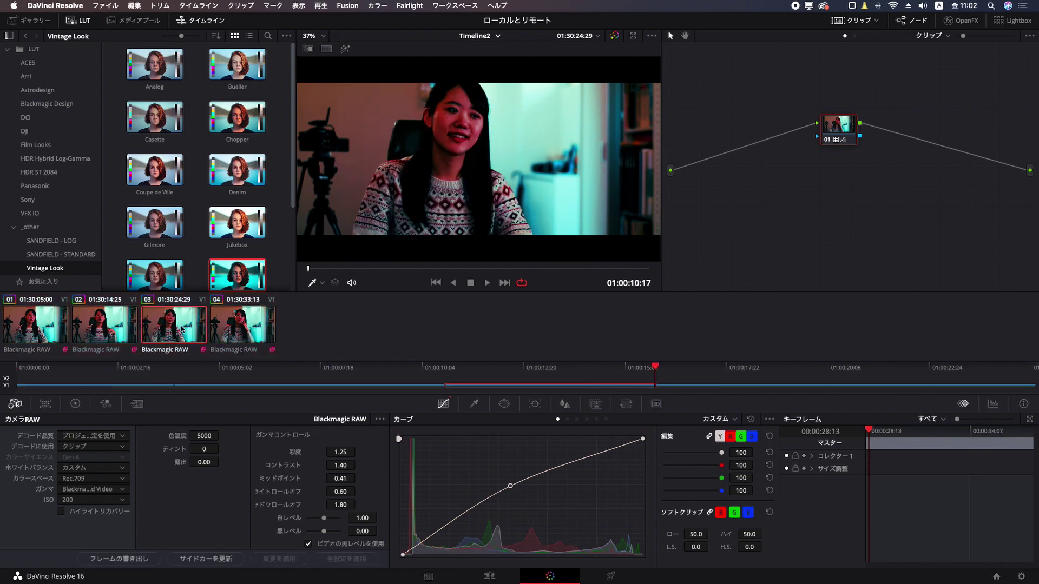
left_click(53, 329)
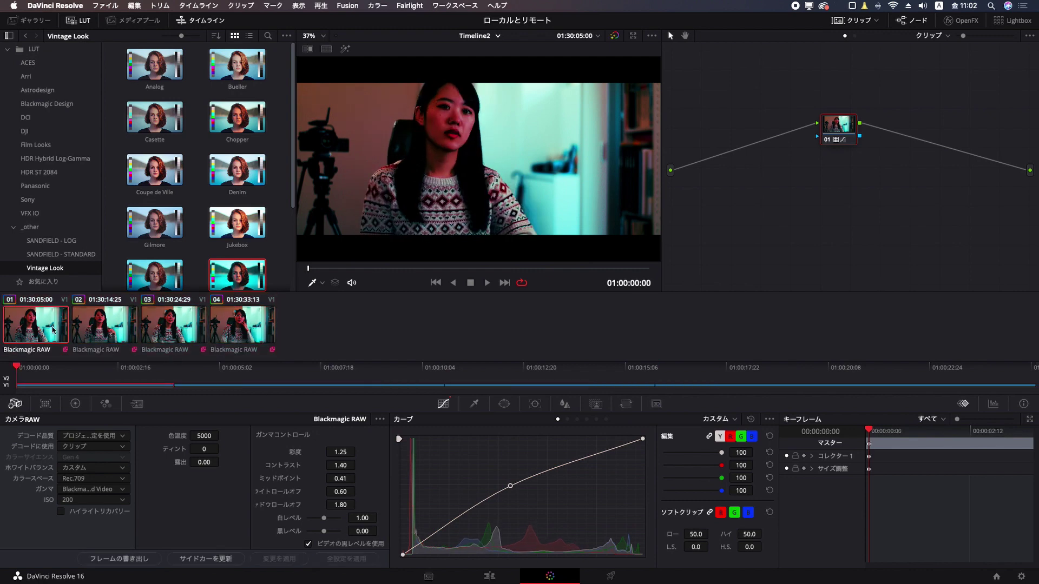
left_click(228, 325, "shift")
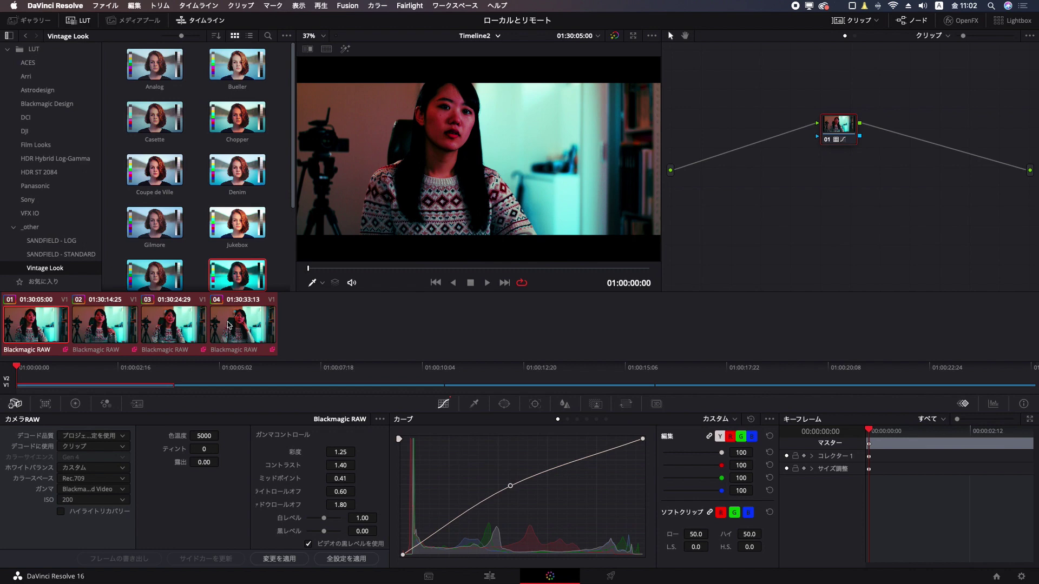
left_click(482, 570)
Step: Scrub the Timeline2 playhead across its clips to preview the footage, ending back at the start
left_click(397, 367)
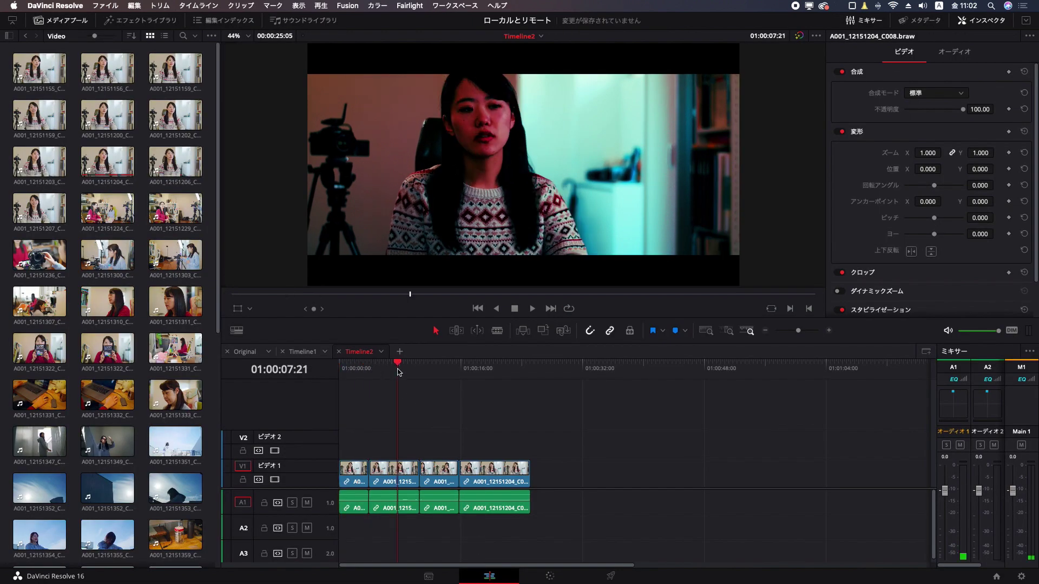
left_click(371, 367)
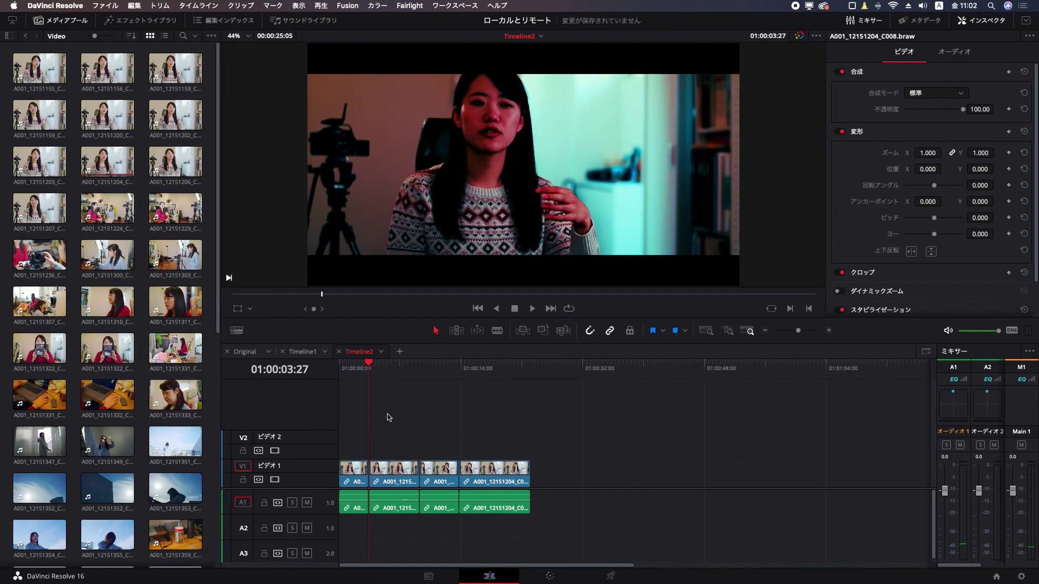
left_click(395, 367)
left_click(502, 367)
left_click(370, 367)
left_click(340, 366)
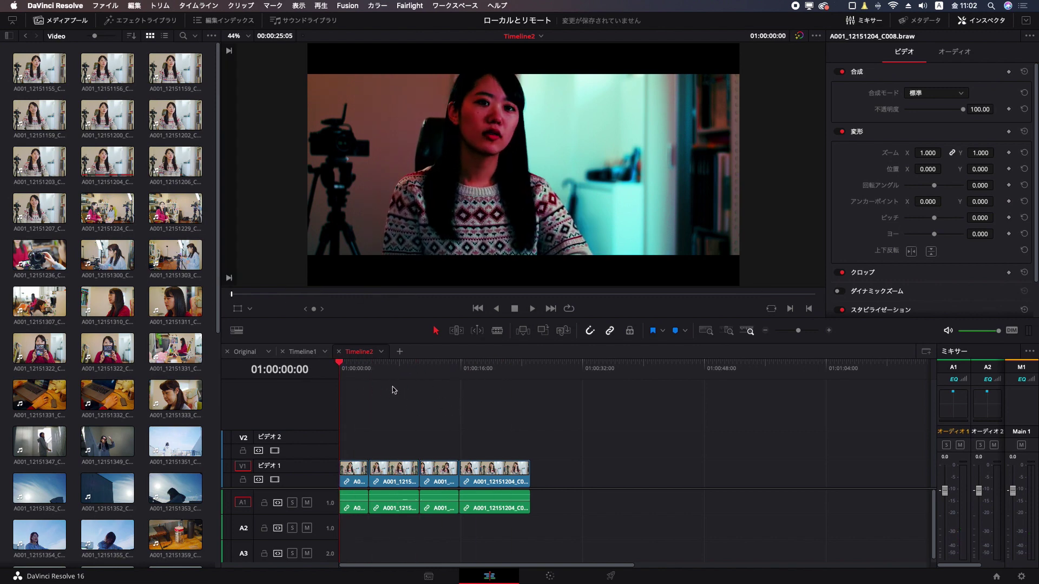
Step: Look at the Original and Timeline1 timelines, then go back to the Color page's timeline list
left_click(244, 351)
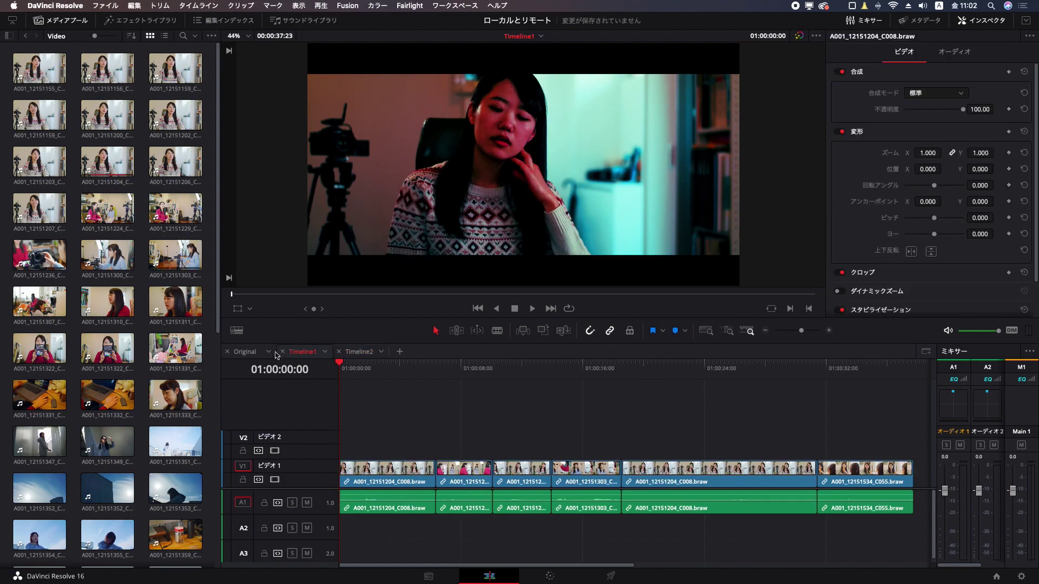
left_click(298, 352)
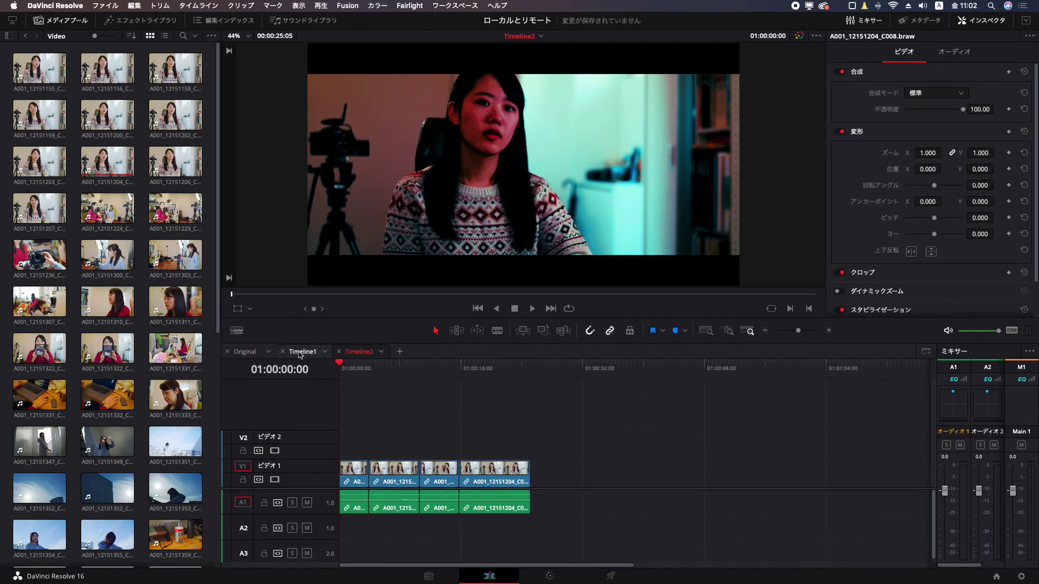
key("shift+6")
left_click(486, 36)
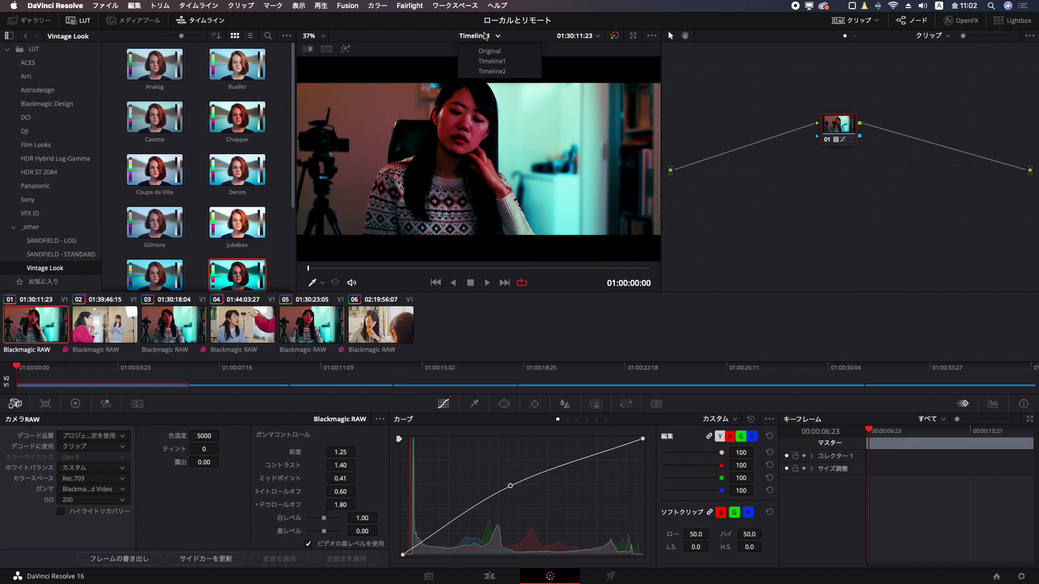
left_click(492, 71)
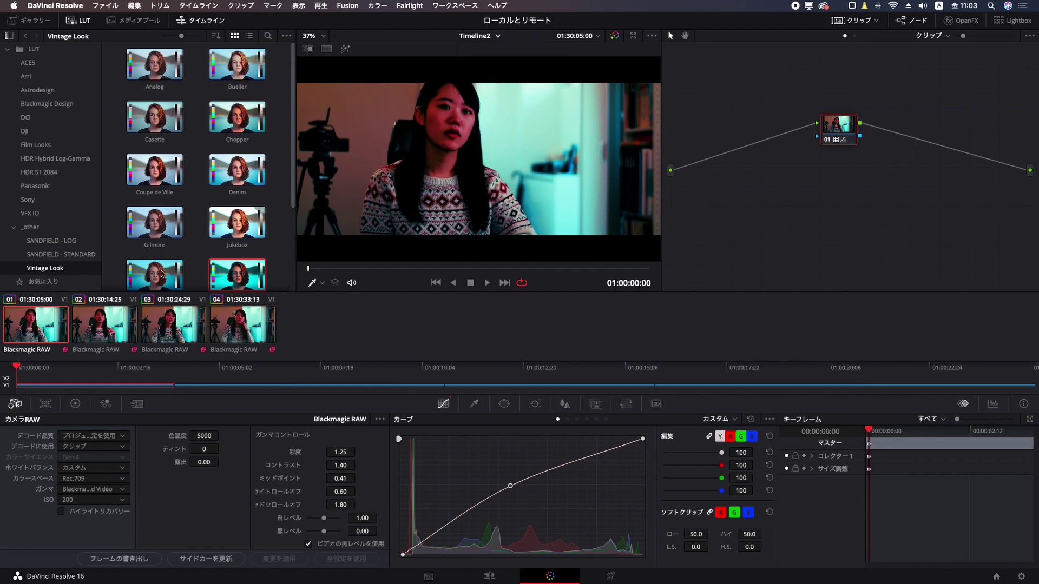
right_click(238, 325)
key("Escape")
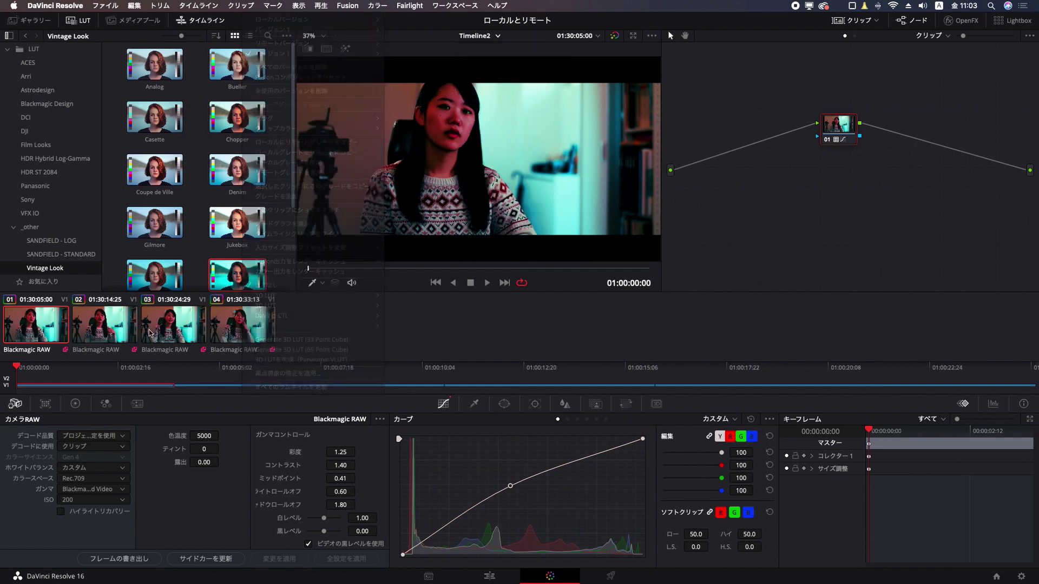
left_click(476, 36)
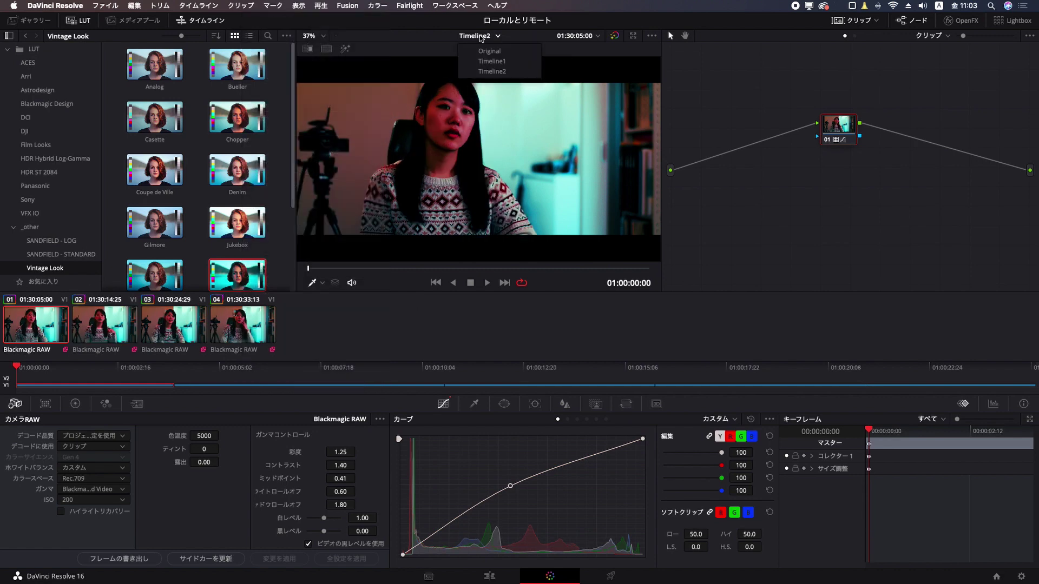
left_click(485, 62)
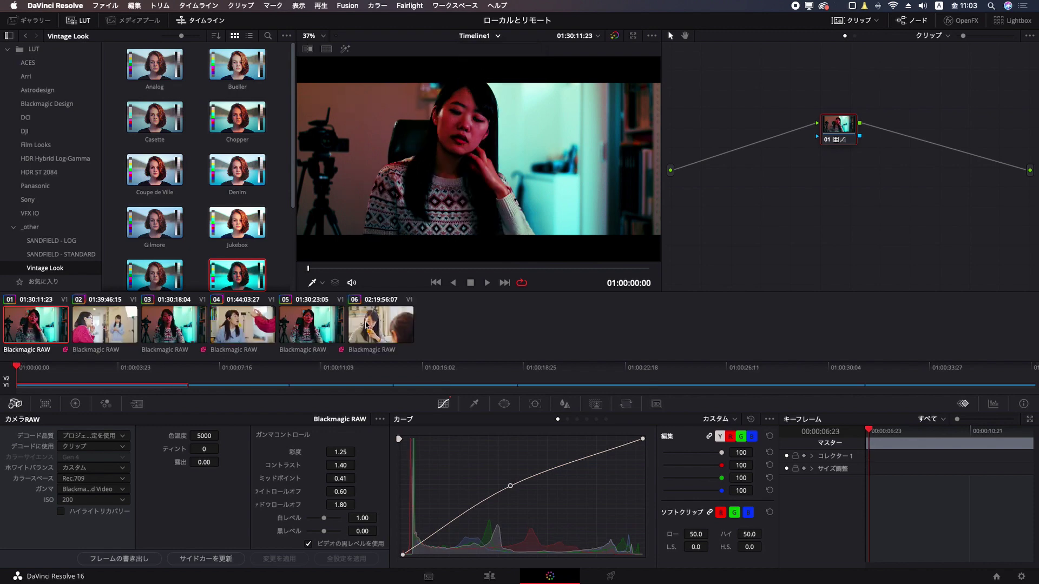
right_click(106, 328)
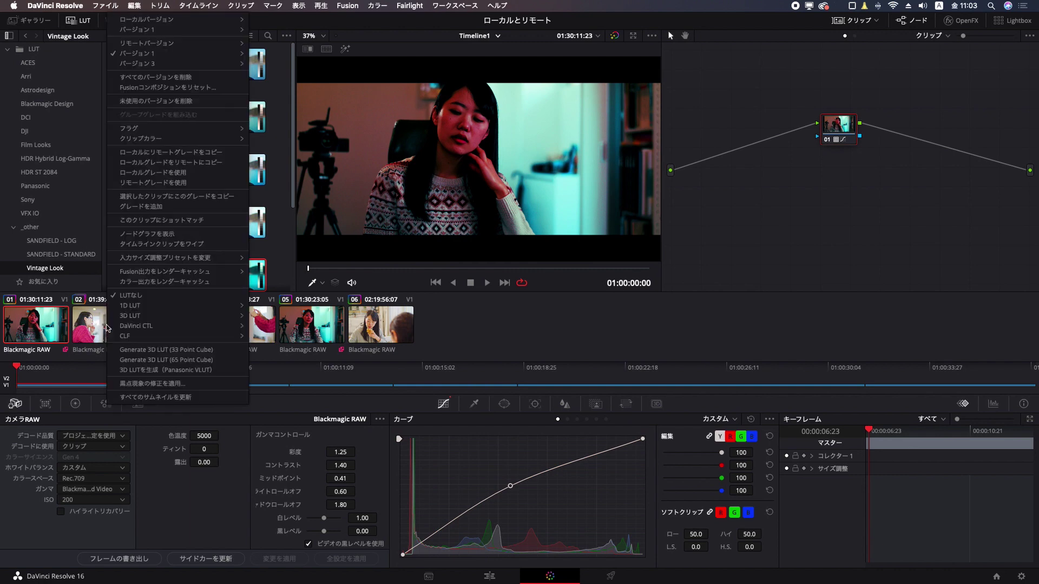
left_click(167, 173)
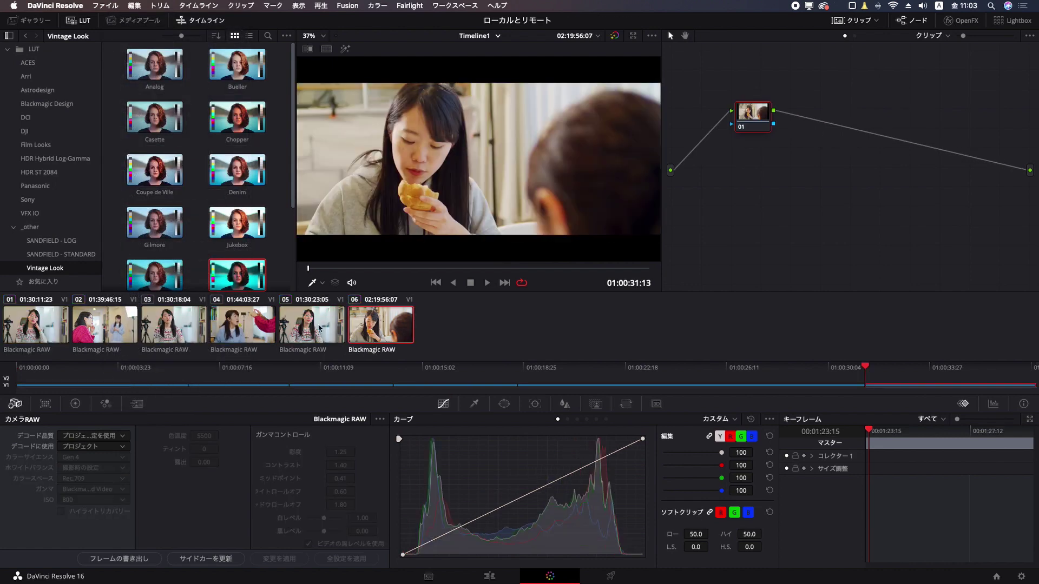
left_click(173, 325)
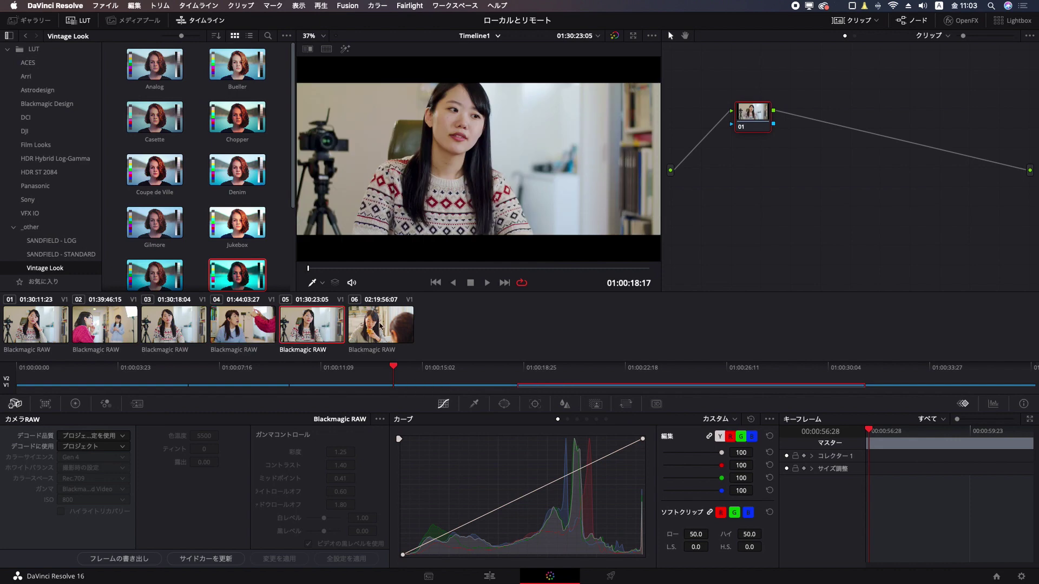
left_click(117, 335)
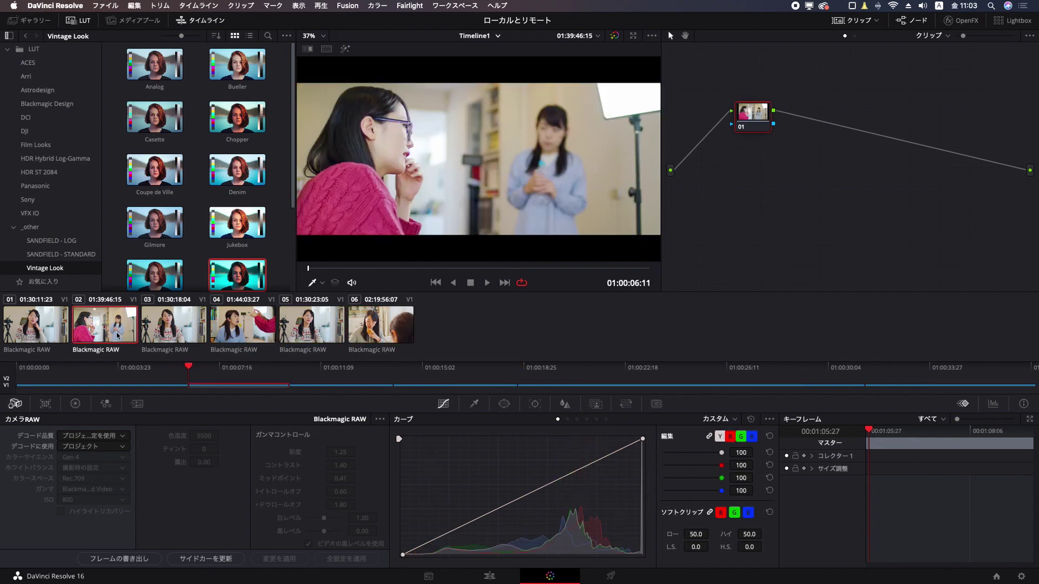
left_click(60, 331)
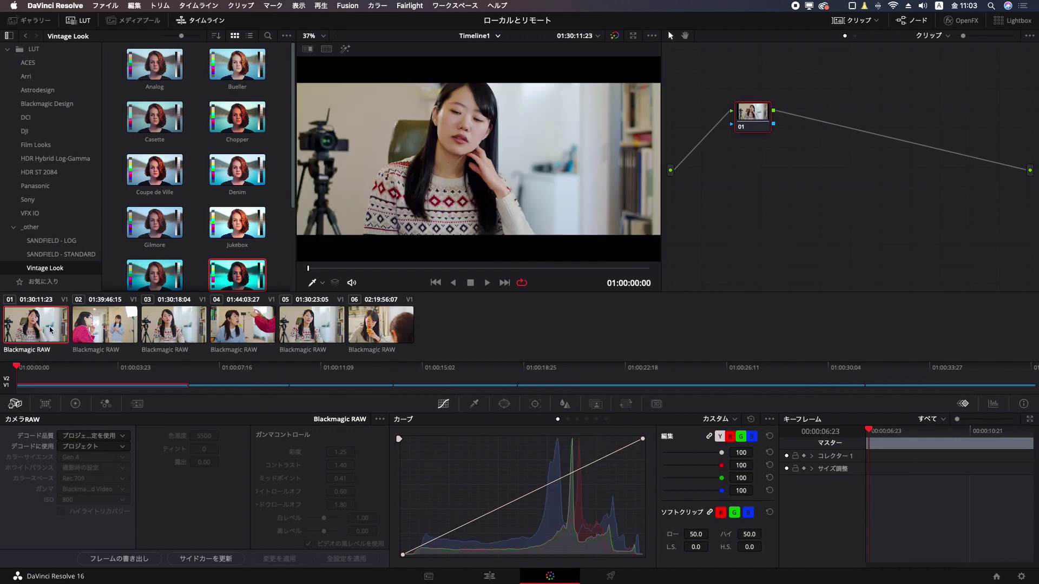
right_click(59, 332)
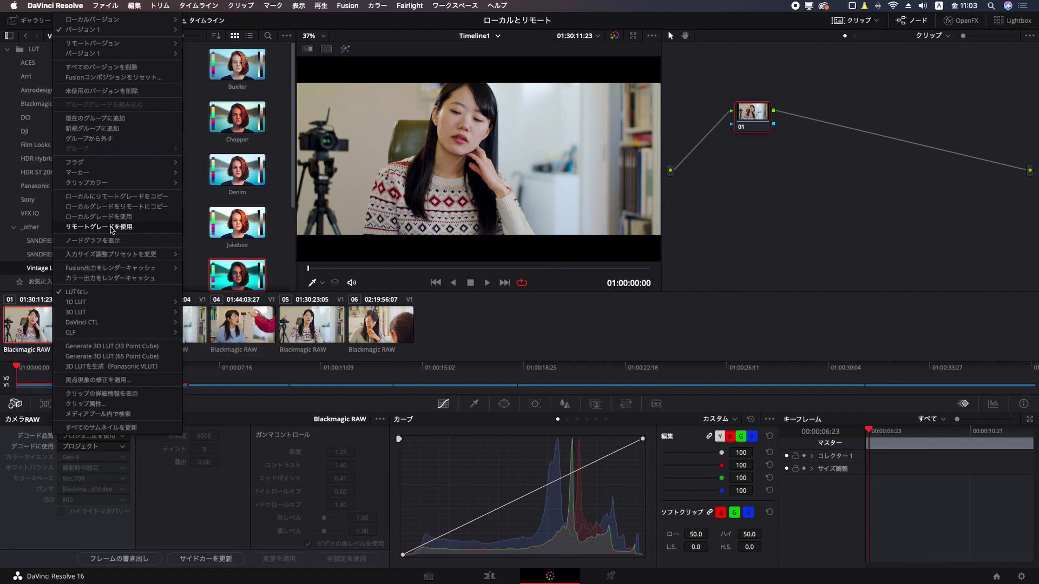
left_click(112, 228)
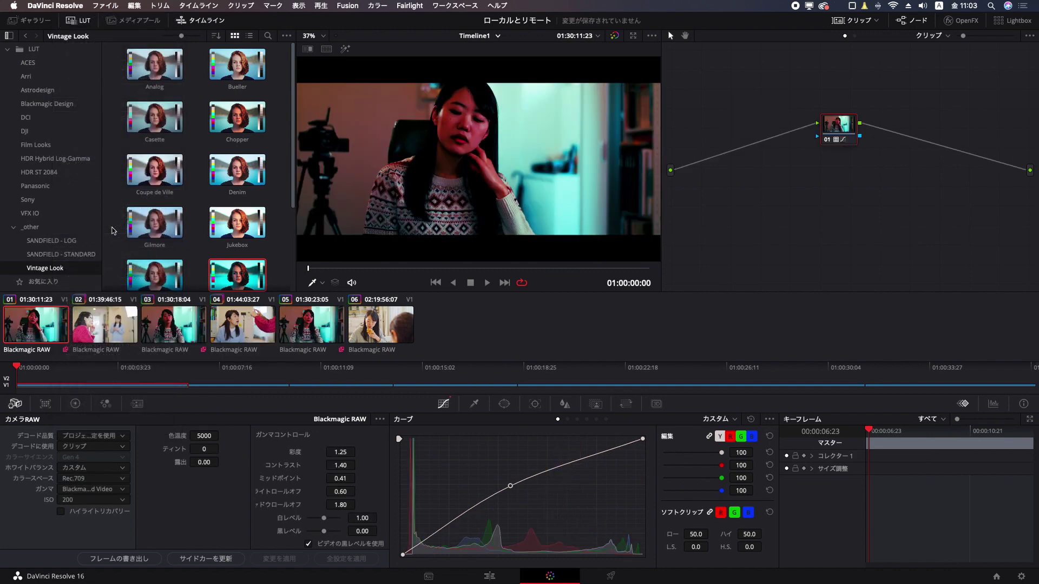
right_click(56, 332)
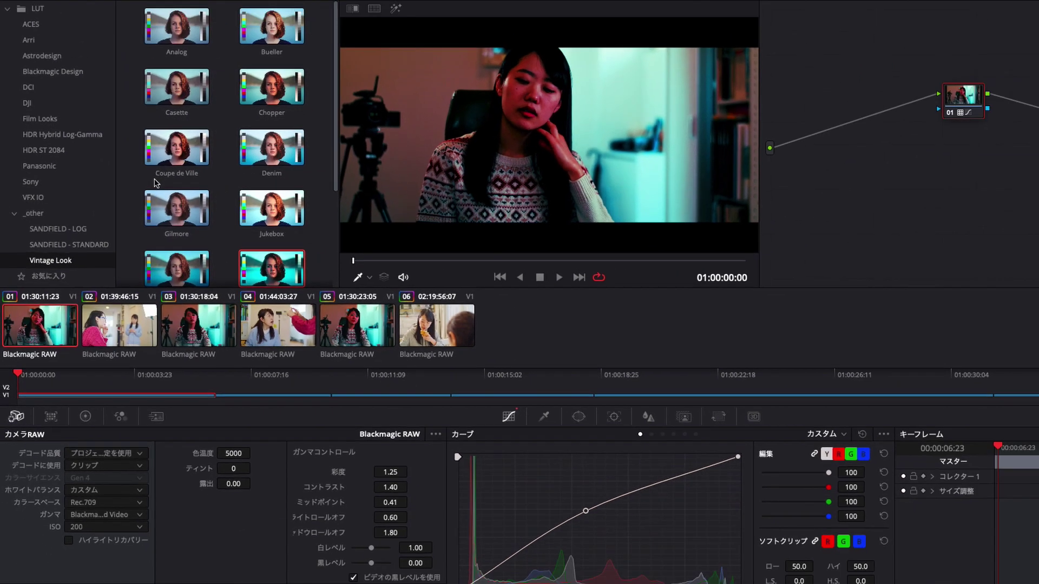
mouse_move(98, 29)
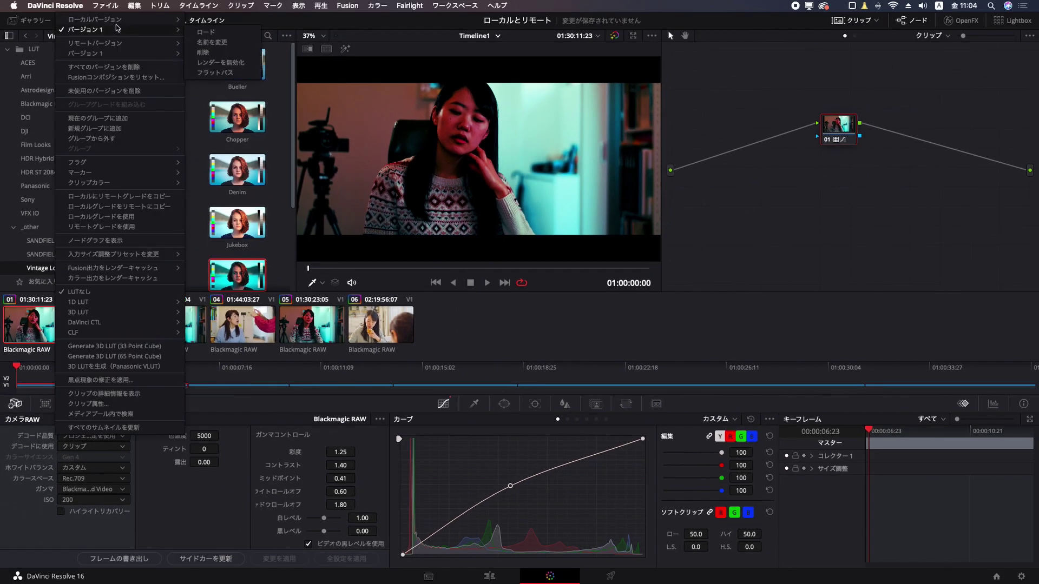
left_click(252, 352)
left_click(175, 333)
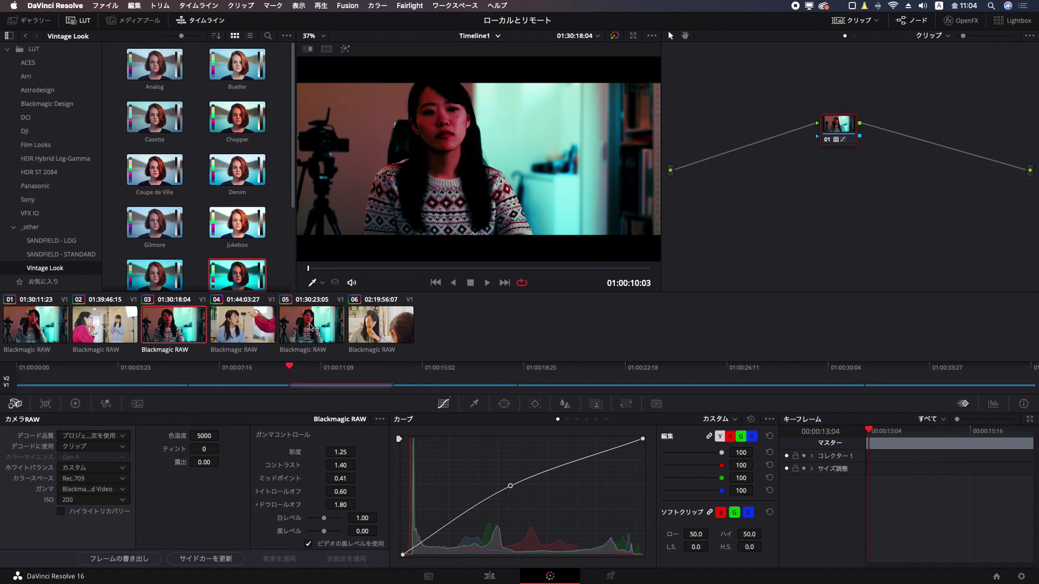
left_click(310, 327)
left_click(59, 330)
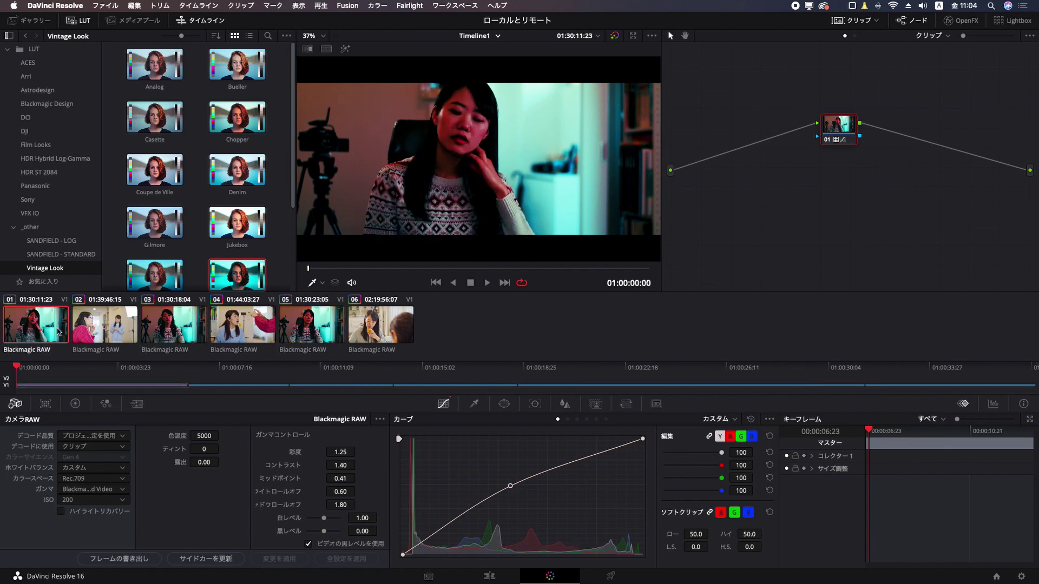
left_click(71, 501)
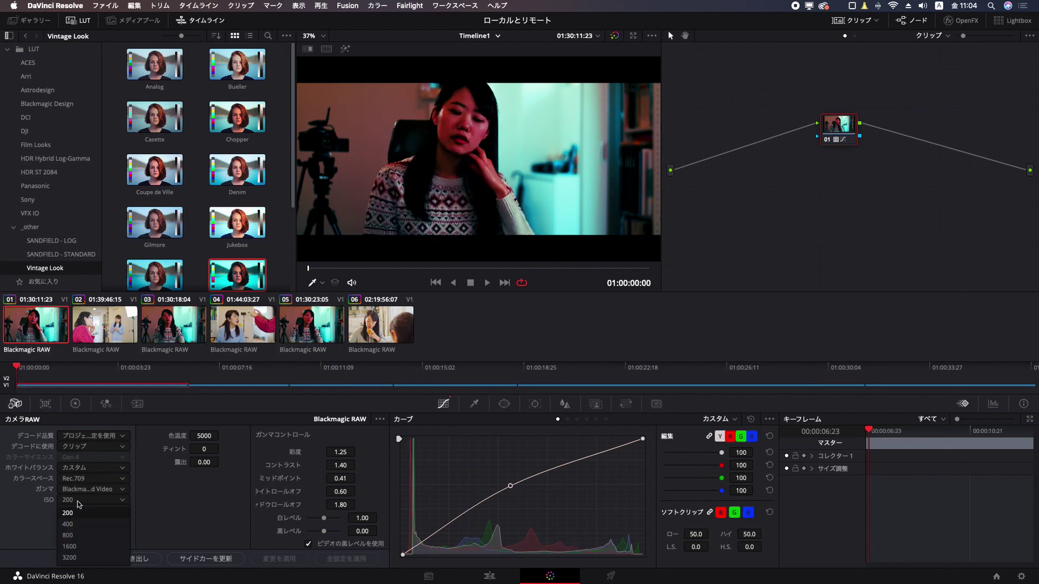
left_click(68, 535)
key("shift+Home")
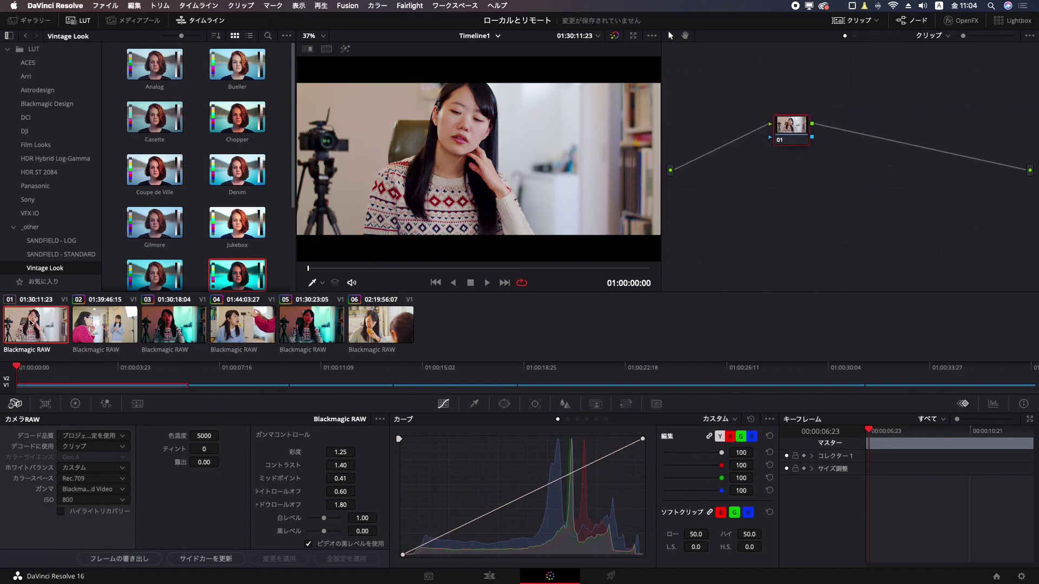
left_click(182, 327)
left_click(307, 330)
left_click(189, 333)
left_click(312, 332)
left_click(52, 327)
Step: Switch to Timeline2, set clip 02 to Use Remote Grades, and view clip 03
left_click(497, 36)
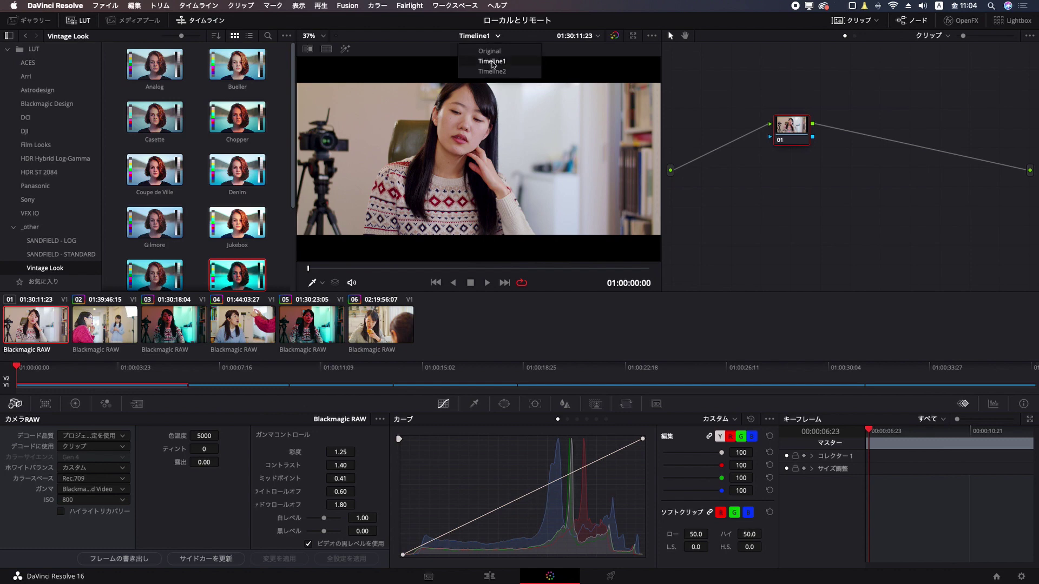
left_click(495, 74)
right_click(89, 333)
key("Escape")
right_click(111, 334)
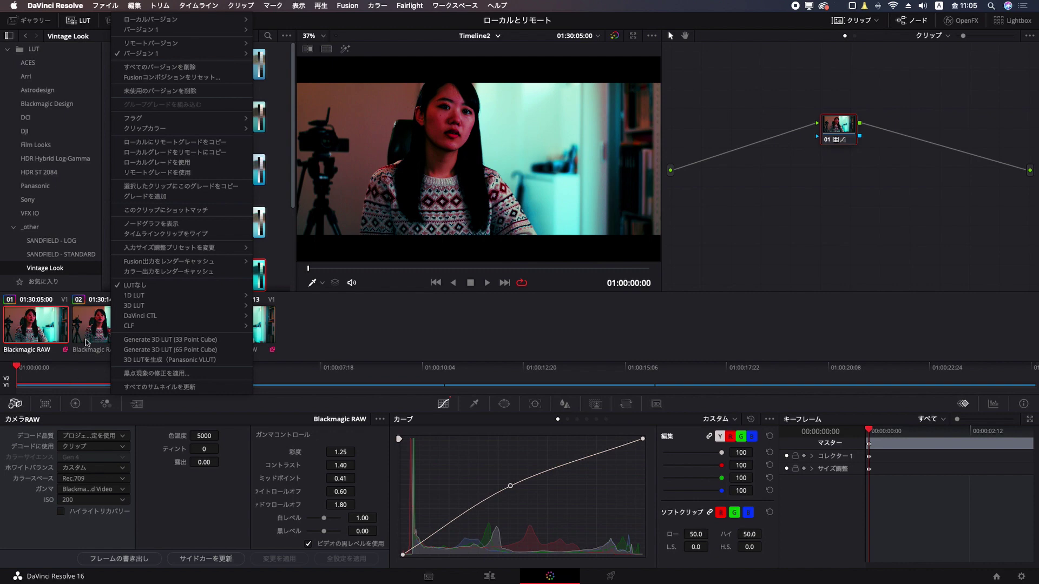
left_click(155, 173)
left_click(178, 325)
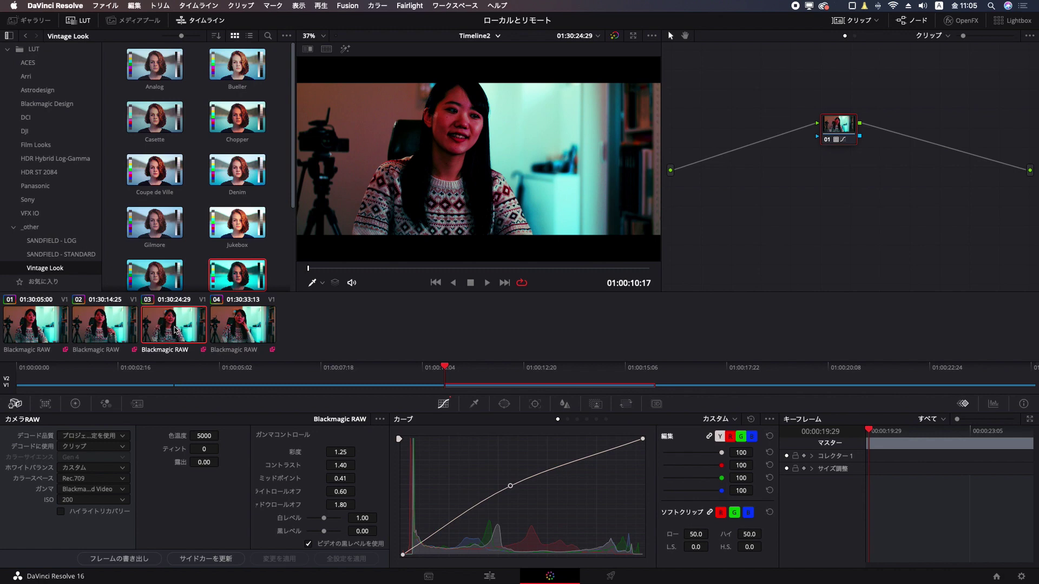
Step: Load Local Versions > Version 1 for clip 03 so it shows its natural grade
right_click(175, 330)
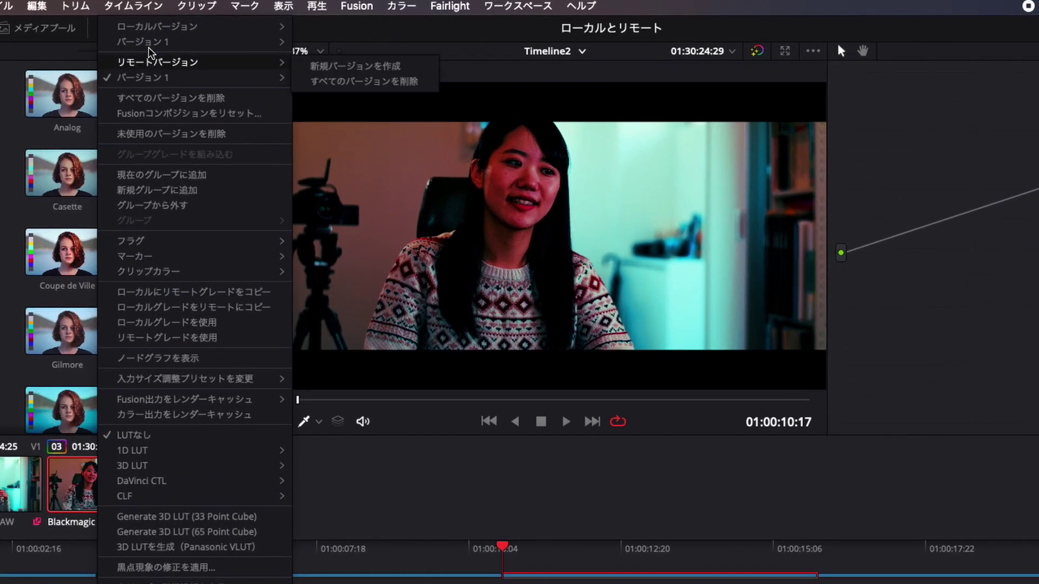
mouse_move(210, 37)
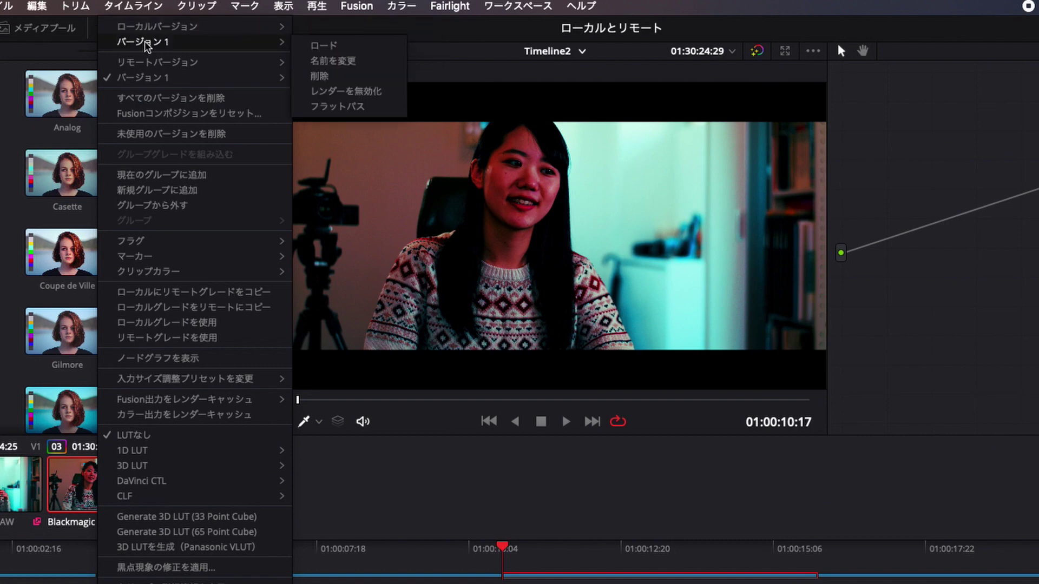
left_click(325, 47)
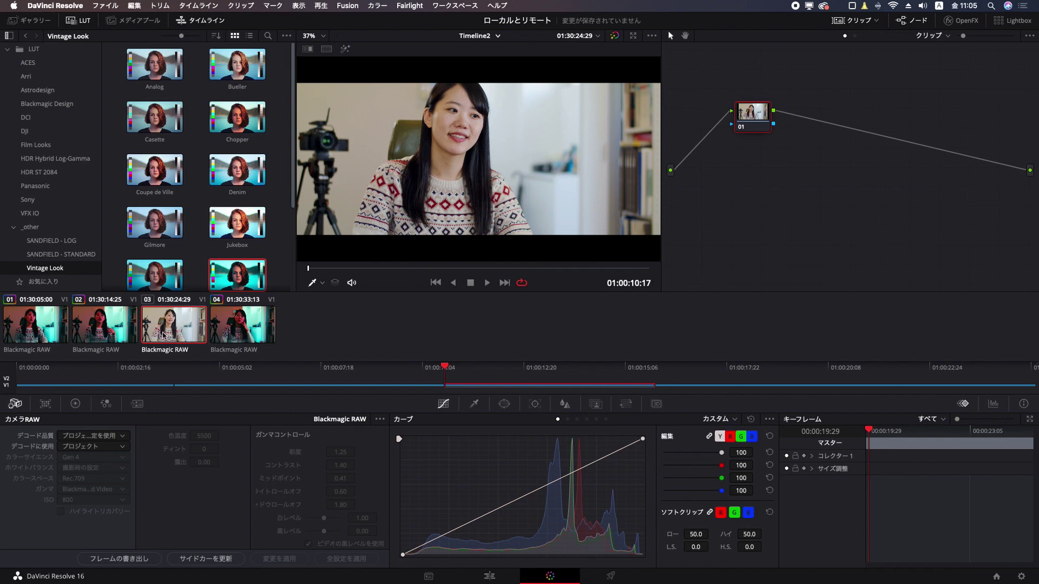
key("Up")
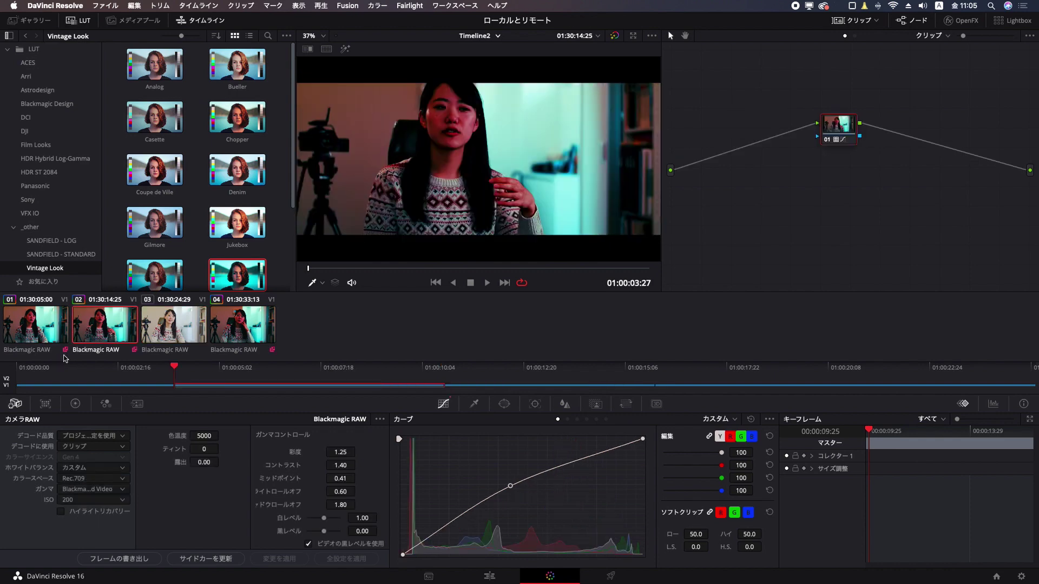
Step: Compare clips 01, 02 and 04 against clip 03's local grade in the viewer
left_click(57, 337)
left_click(267, 346)
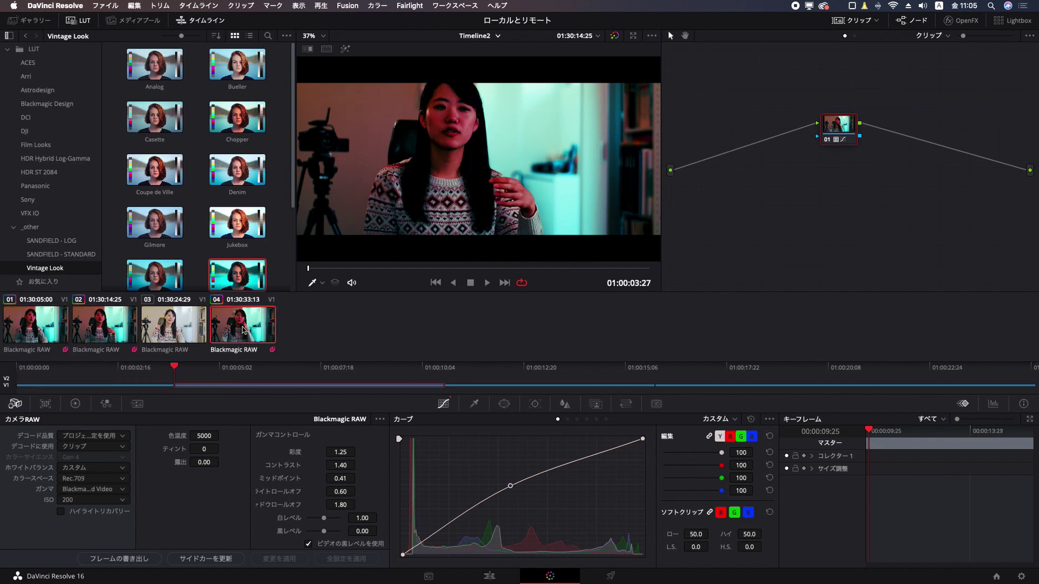
left_click(52, 334)
left_click(87, 332)
left_click(242, 327)
left_click(54, 327)
left_click(106, 328)
left_click(215, 325)
left_click(35, 325)
left_click(241, 330)
left_click(44, 340)
left_click(116, 334)
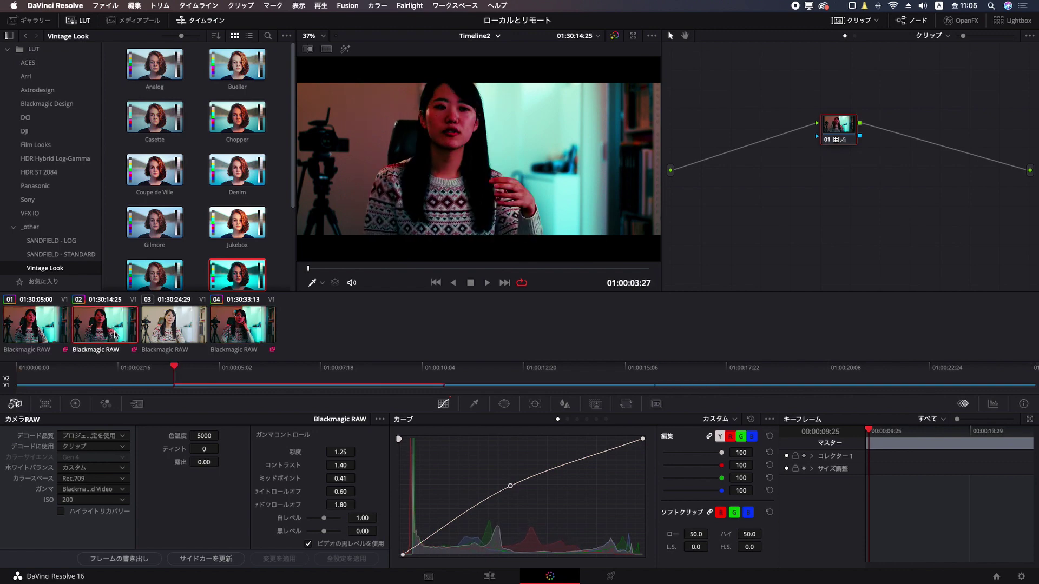
left_click(182, 329)
Step: Reload Version 1 on clip 03, then check clips 02, 03 and 04 again
right_click(177, 330)
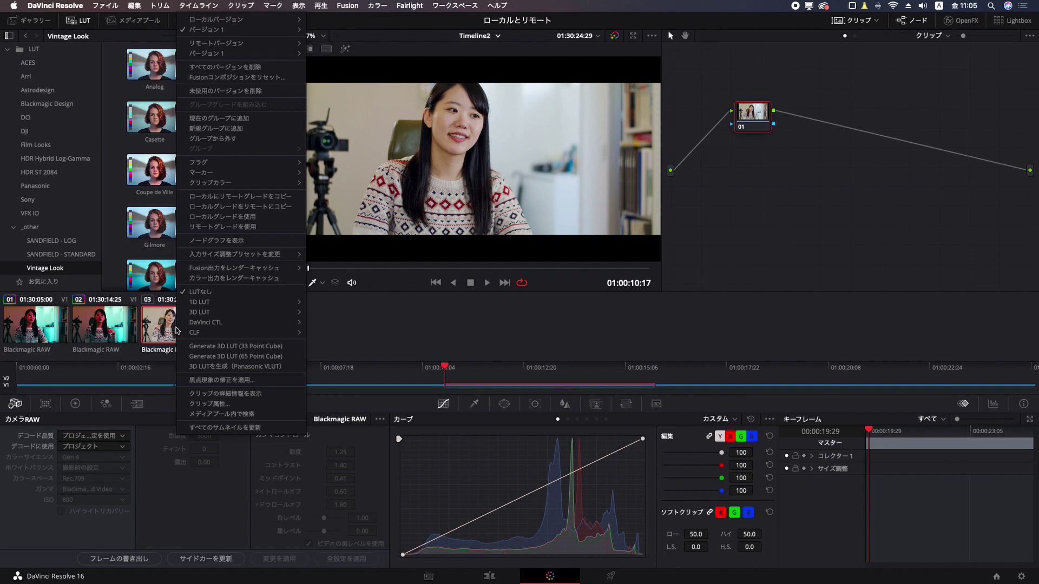
mouse_move(202, 34)
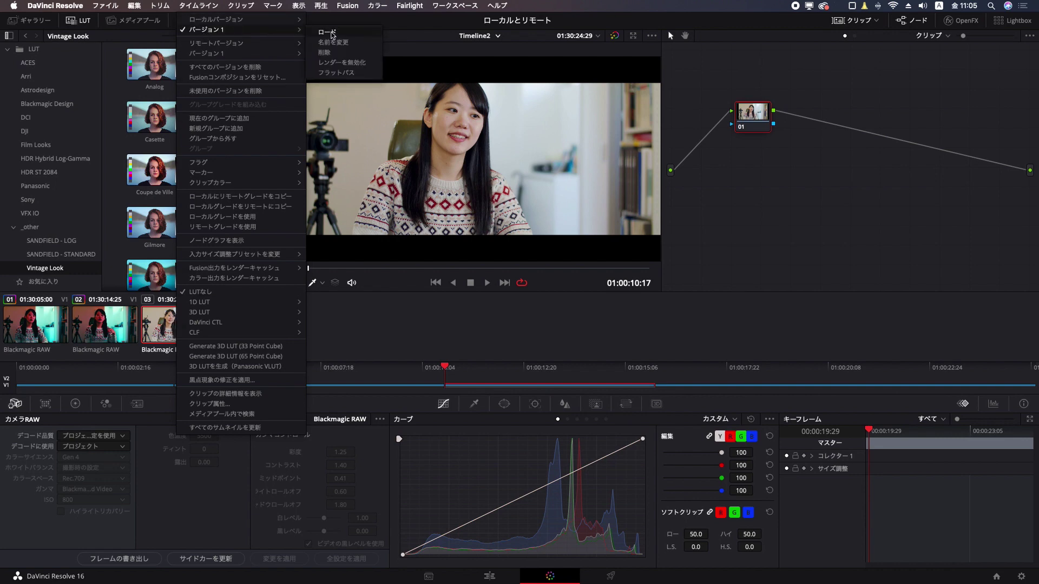
left_click(164, 312)
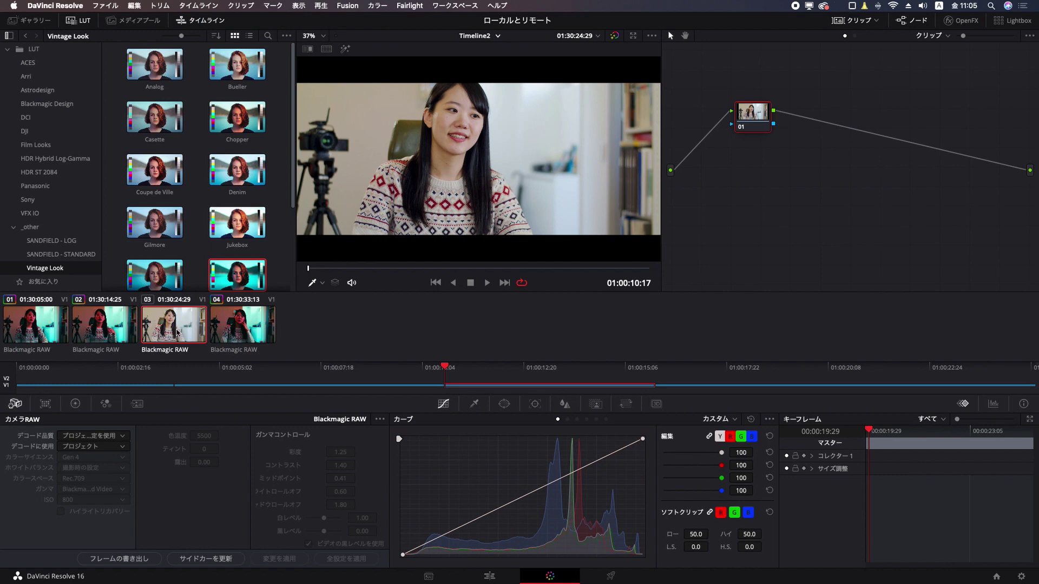
left_click(92, 332)
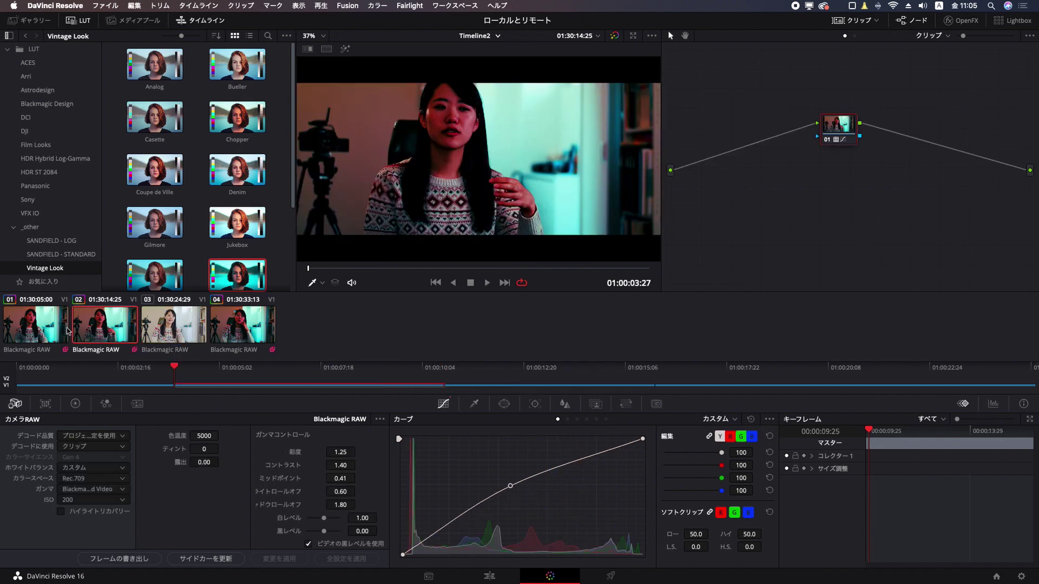
left_click(173, 327)
left_click(244, 326)
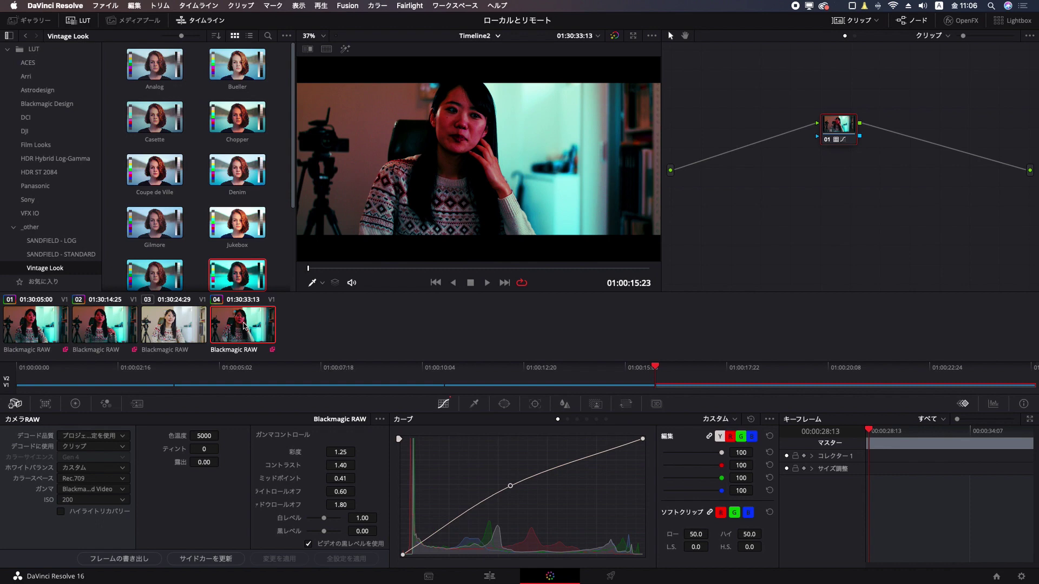
Step: Refresh via the Edit page, then load Local Versions > Version 1 for clip 02
left_click(490, 577)
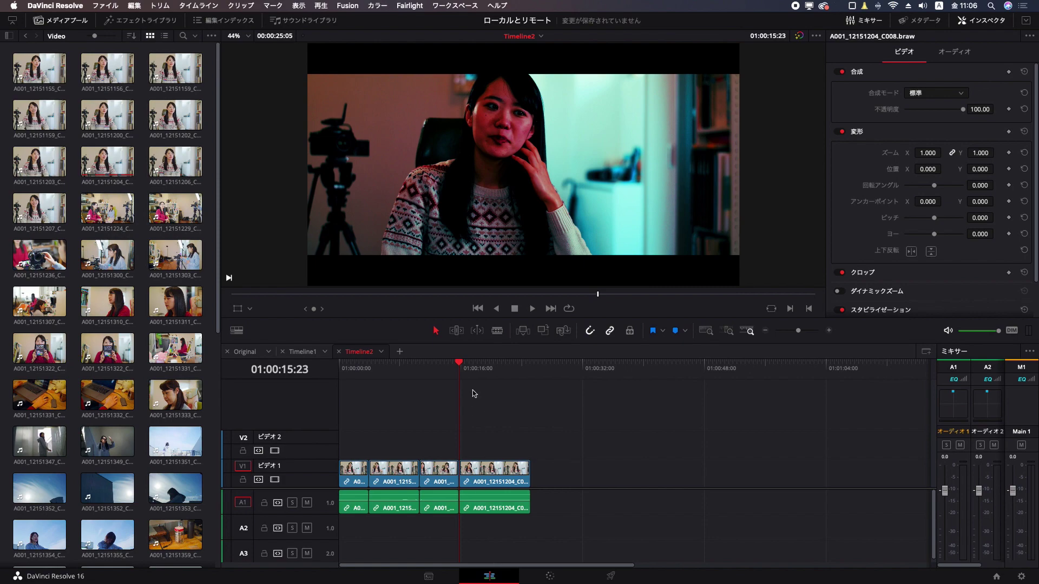
key("shift+6")
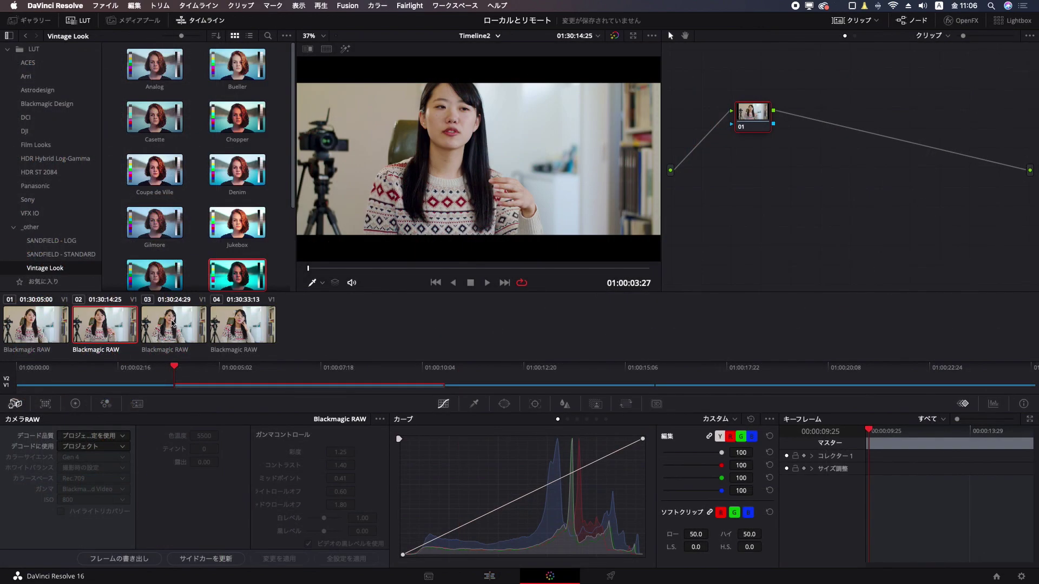
right_click(171, 331)
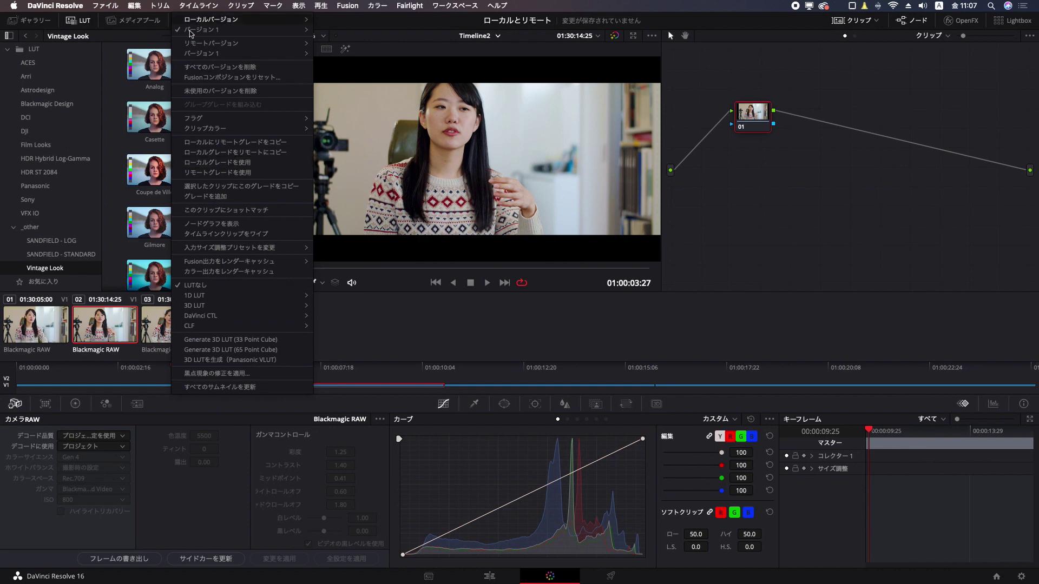
mouse_move(205, 22)
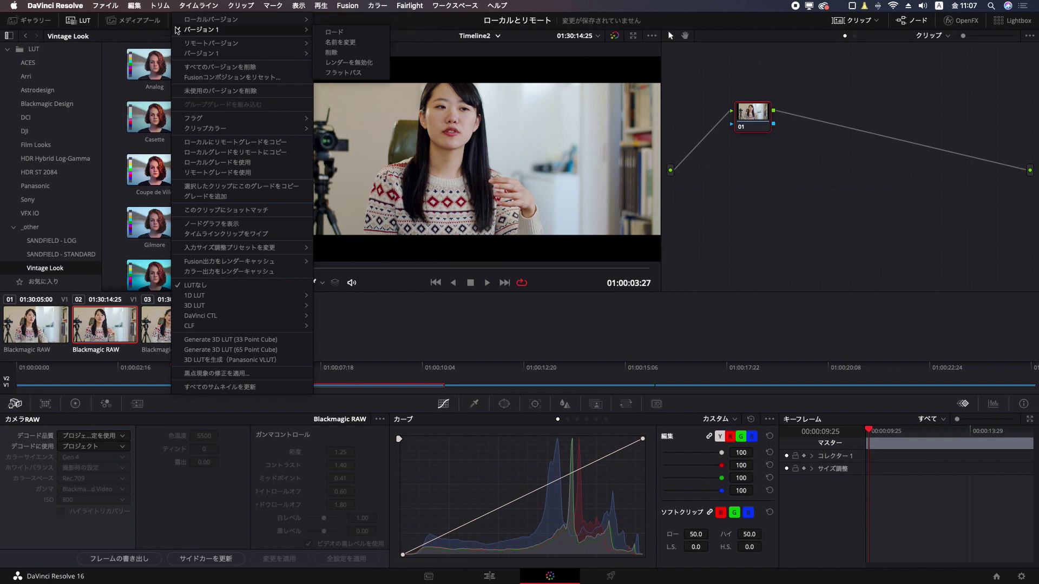
left_click(119, 317)
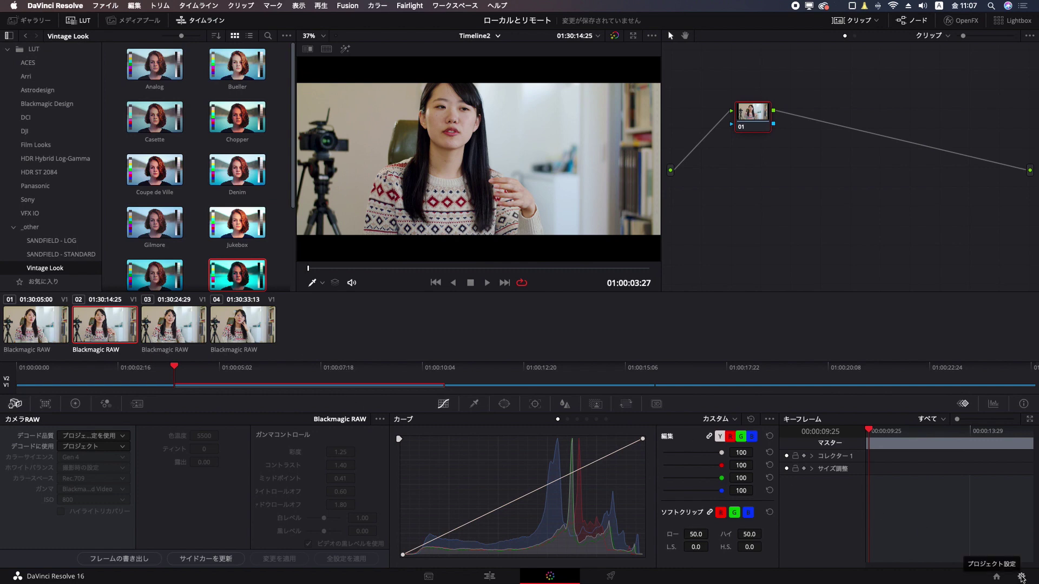
left_click(1021, 577)
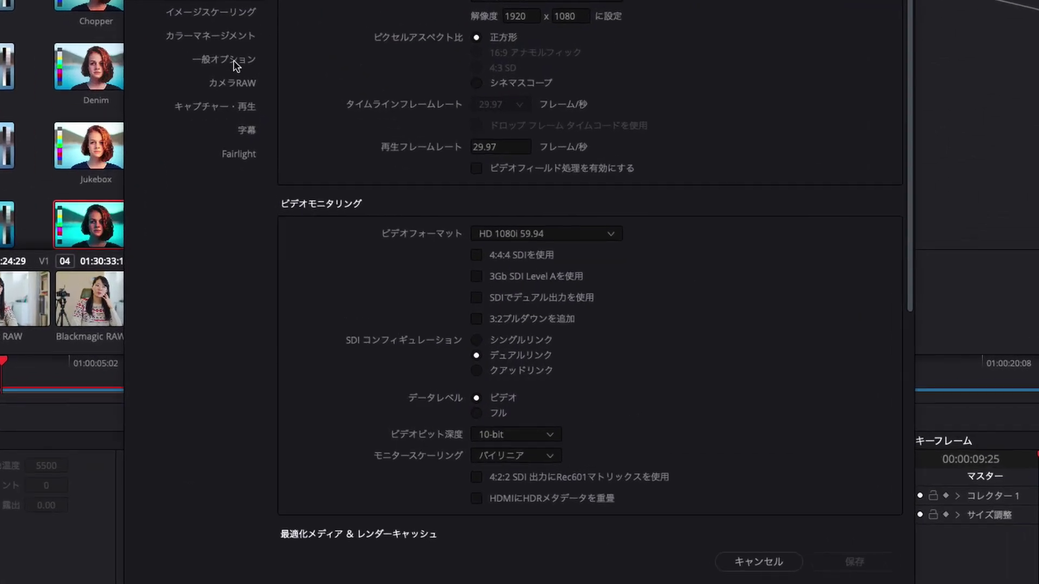
left_click(233, 63)
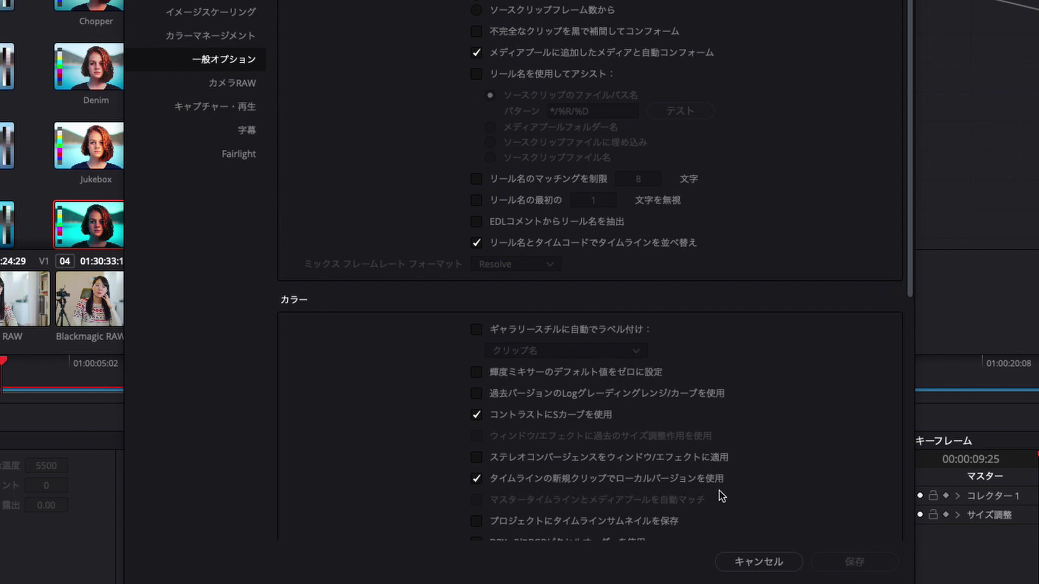
left_click(477, 479)
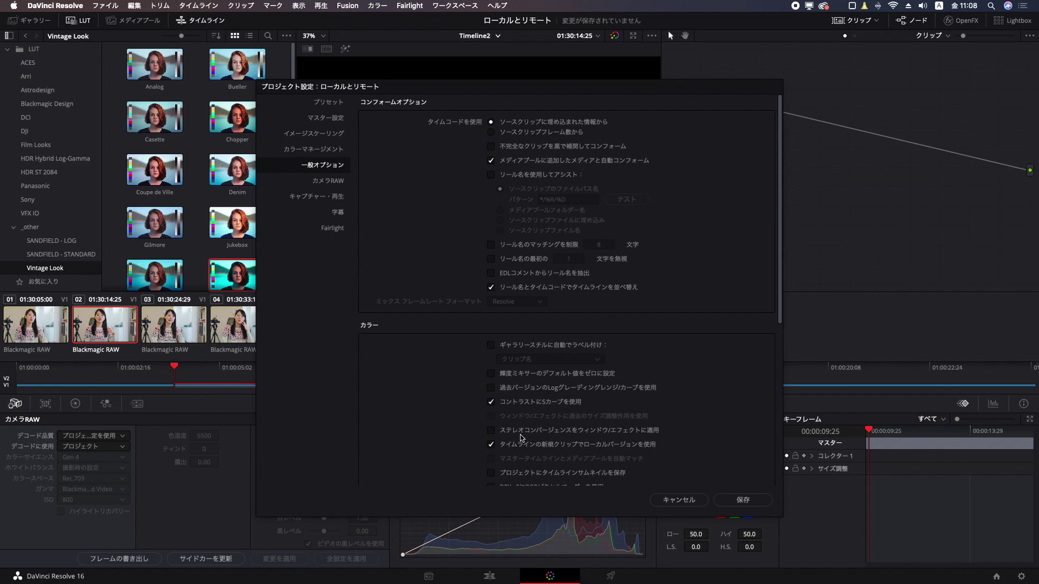
left_click(679, 500)
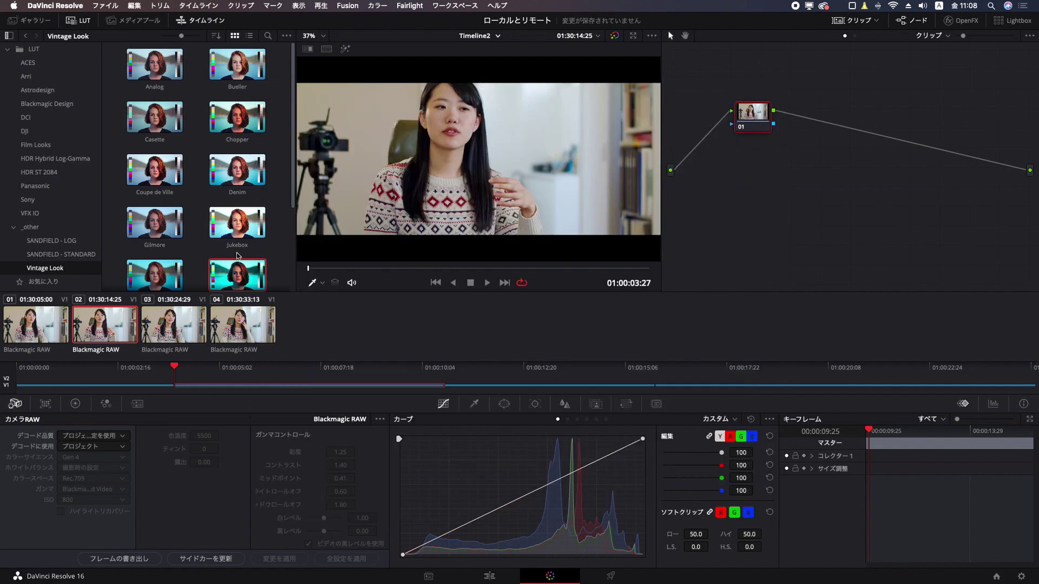
Step: Review clip 02's version options without changes and save the project with Cmd+S
right_click(125, 329)
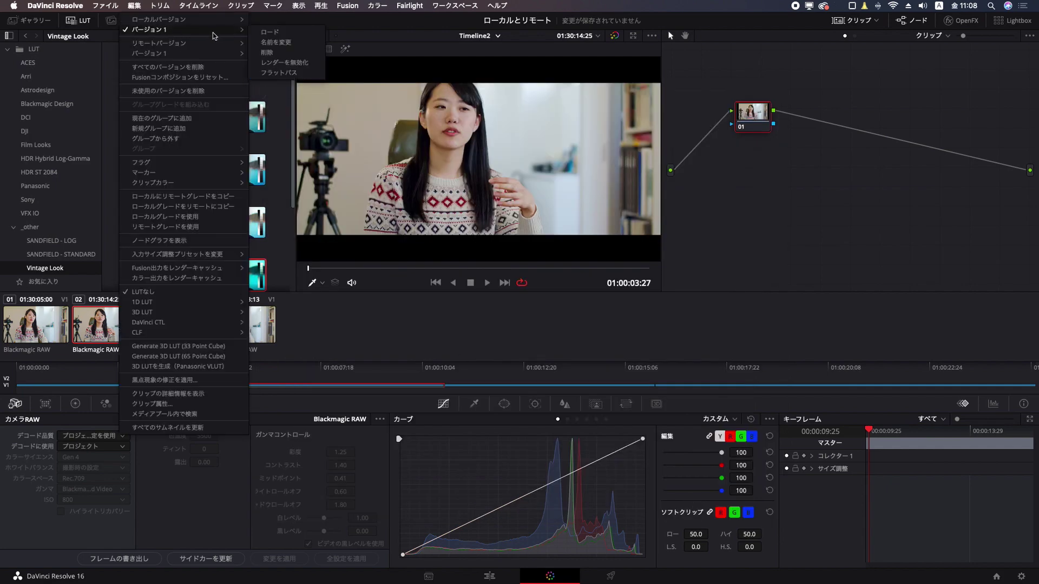
left_click(96, 315)
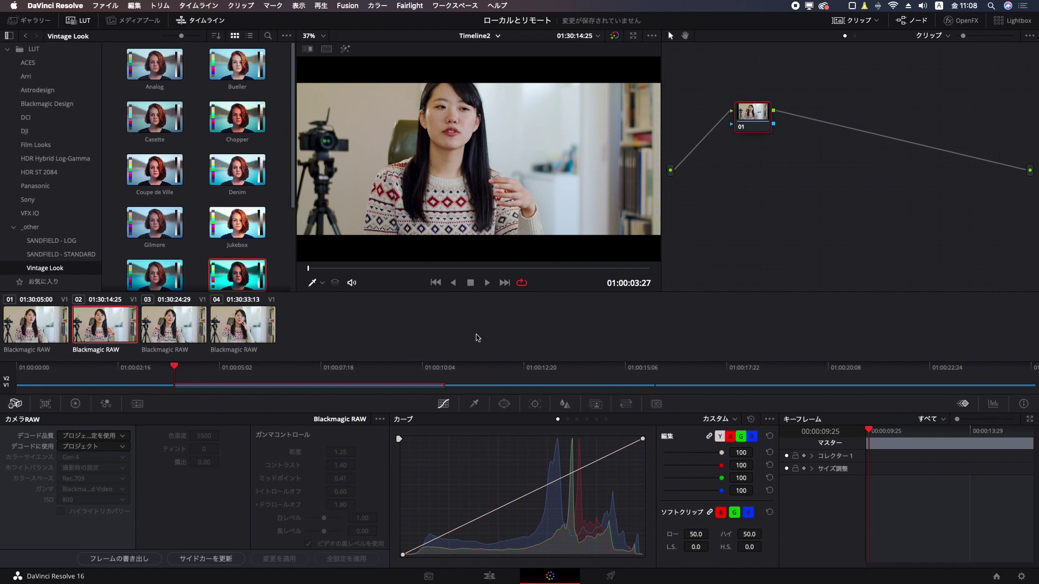
key("super+s")
Step: Check another clip's version options without applying anything, then view clip 01
right_click(223, 324)
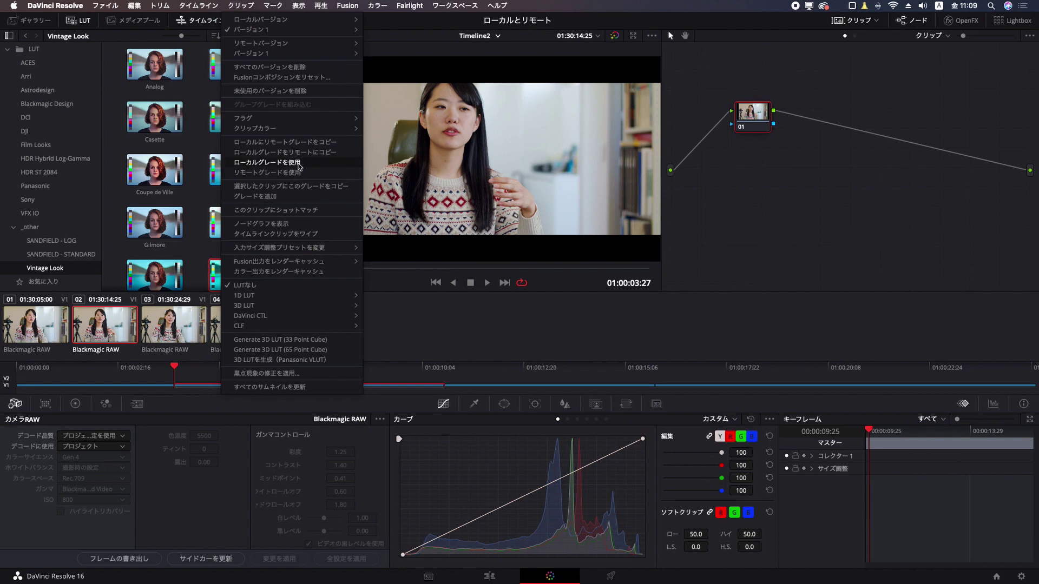
left_click(177, 315)
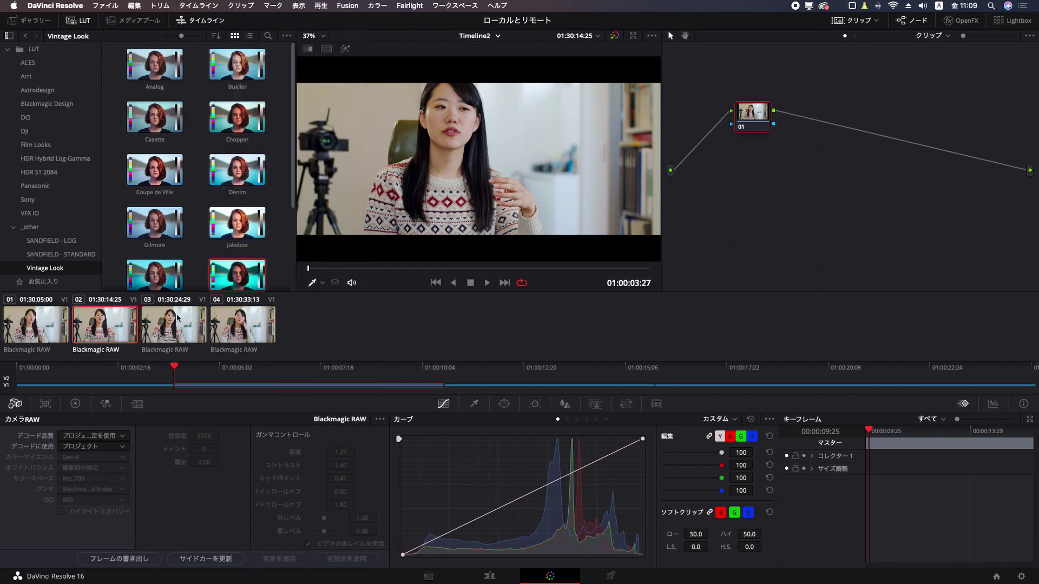
left_click(39, 326)
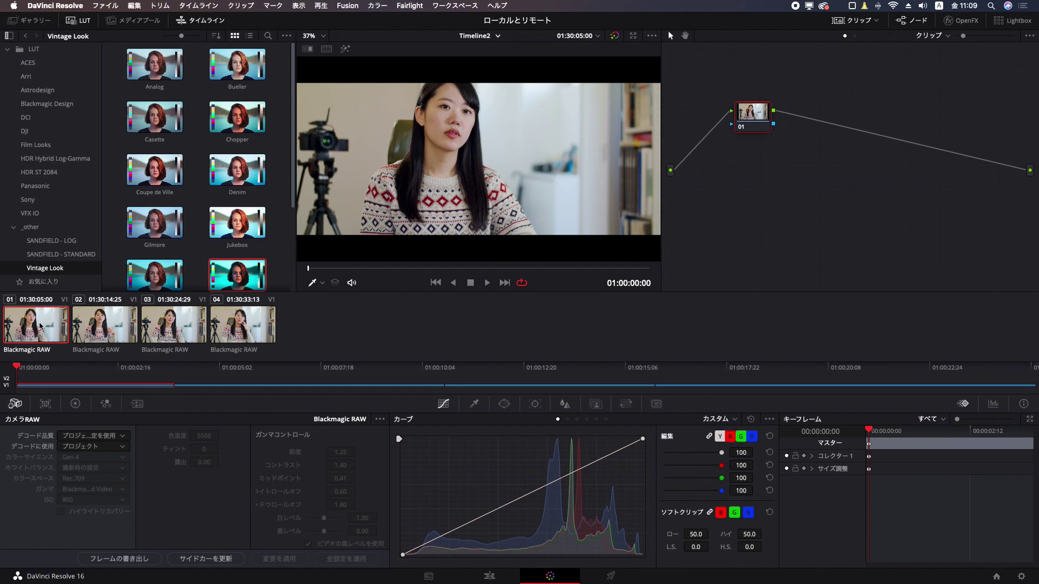